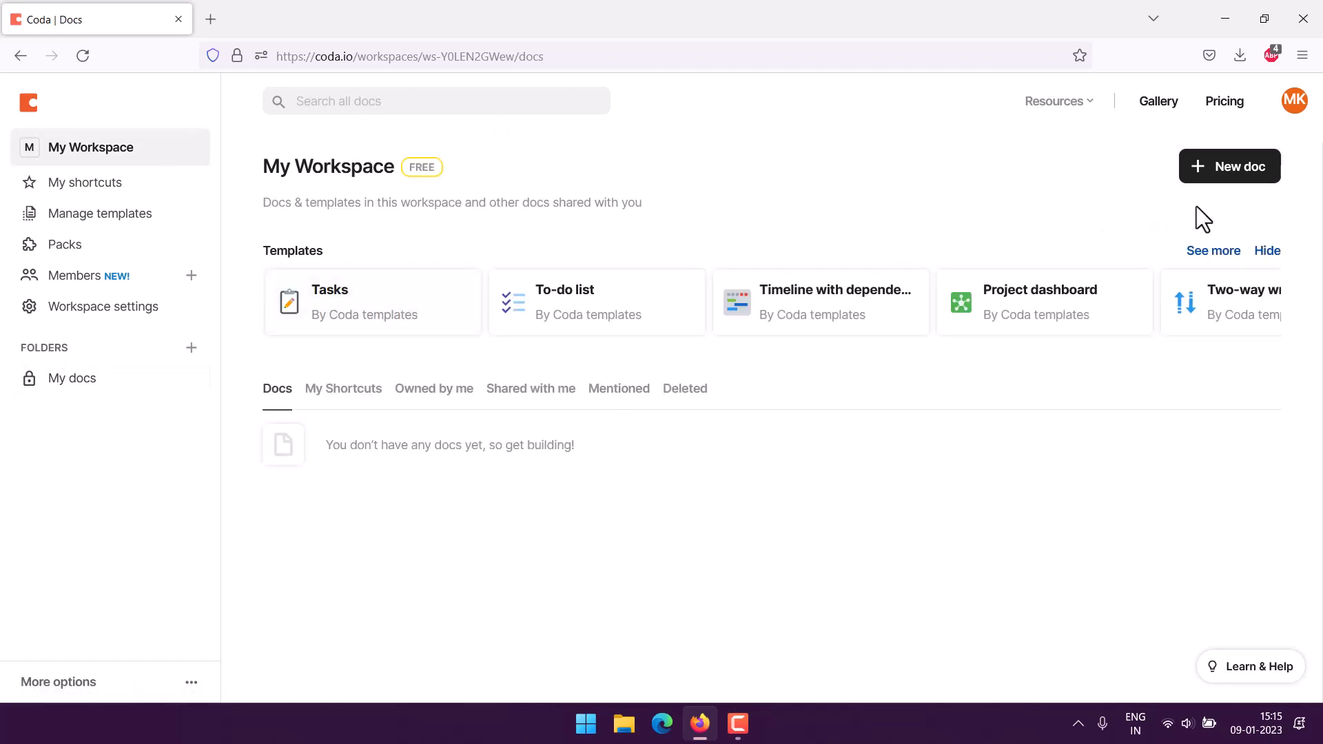
Create a blank doc and title its first page 'Customer Contact Tracker'.
click(1229, 176)
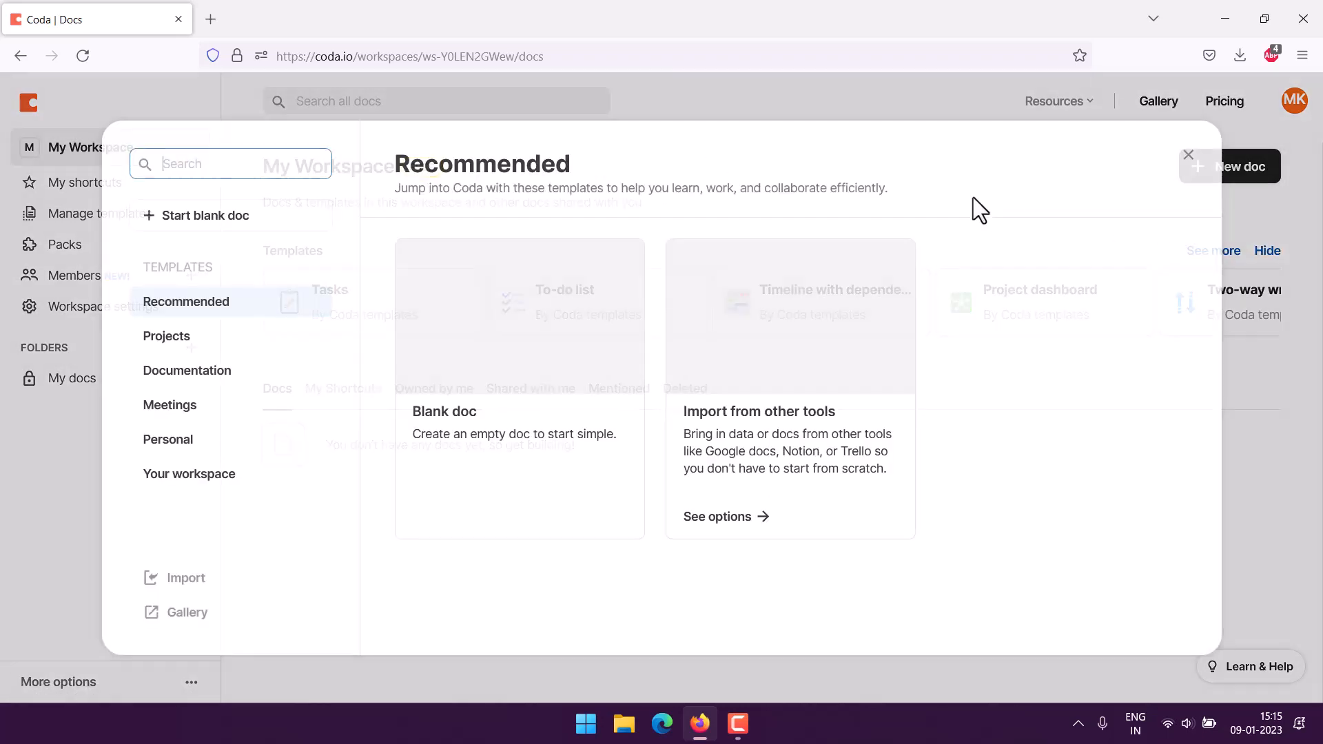
click(200, 226)
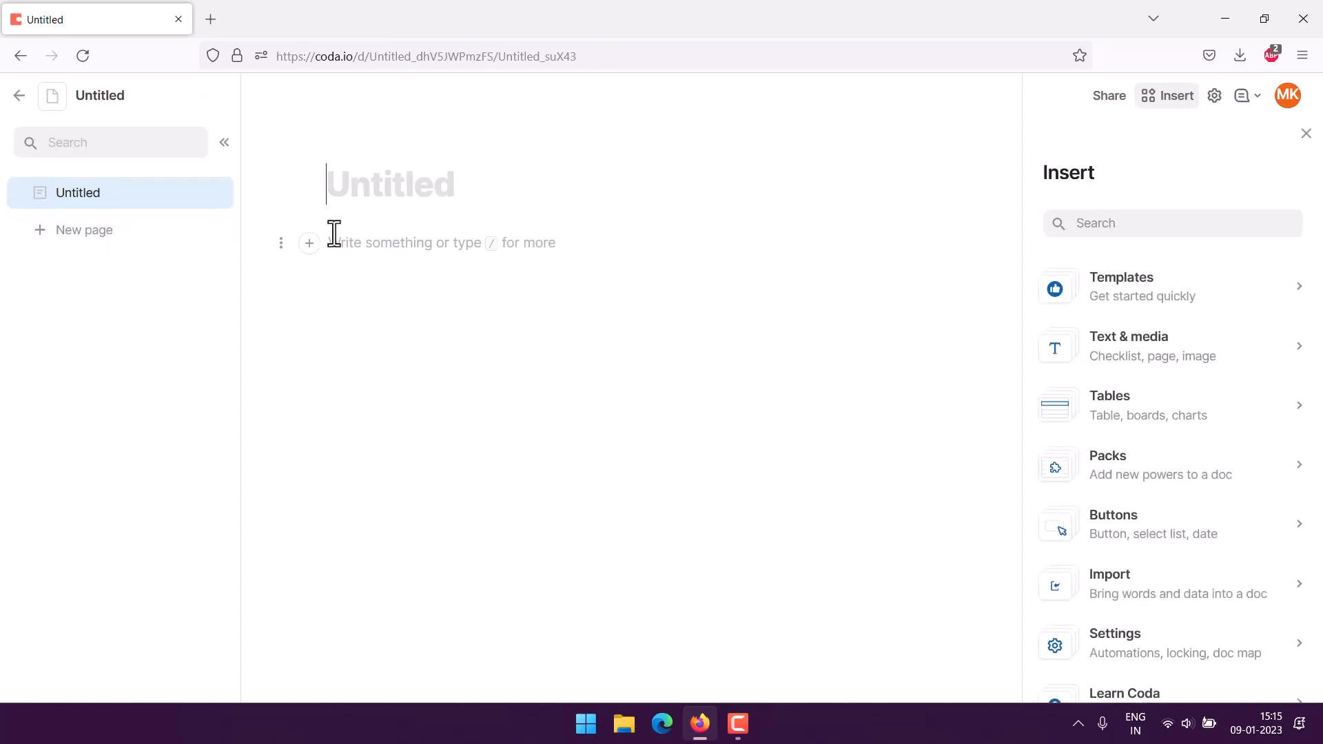
text(Customer Cn)
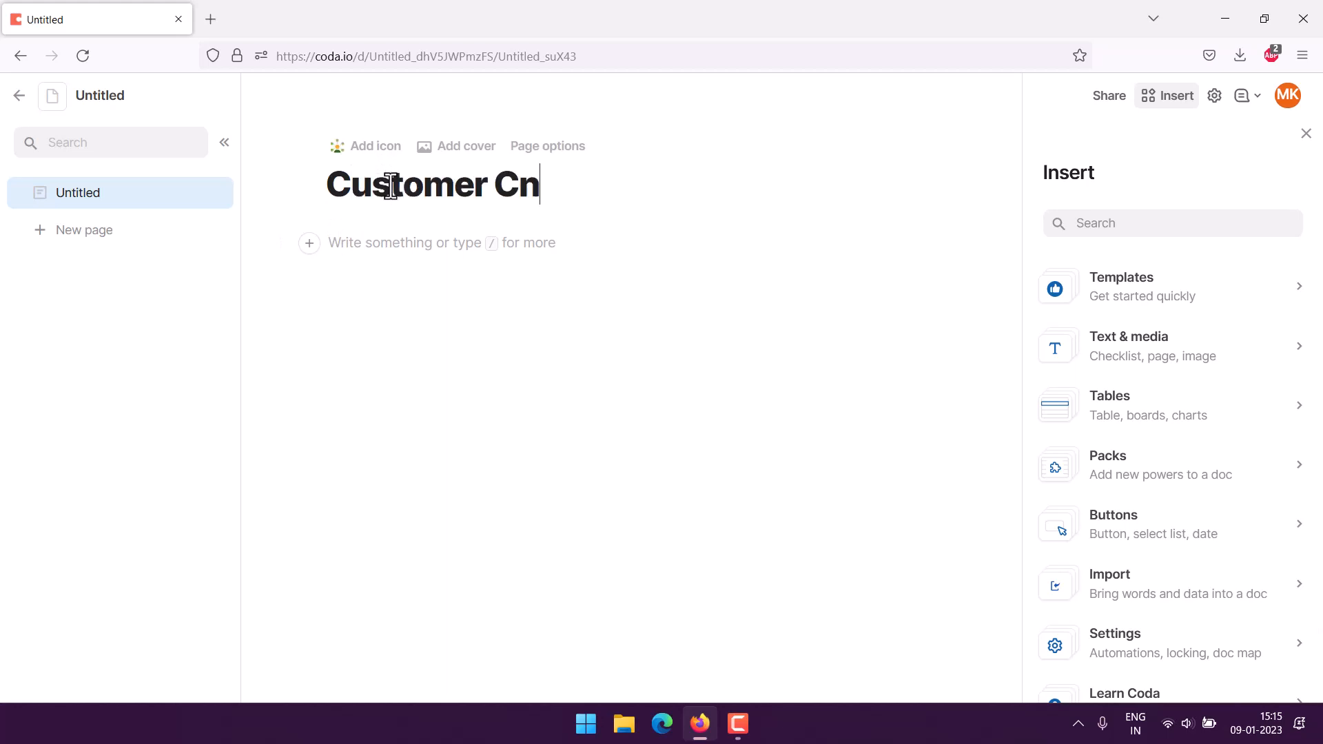
key(BackSpace)
text(ontact Tracker)
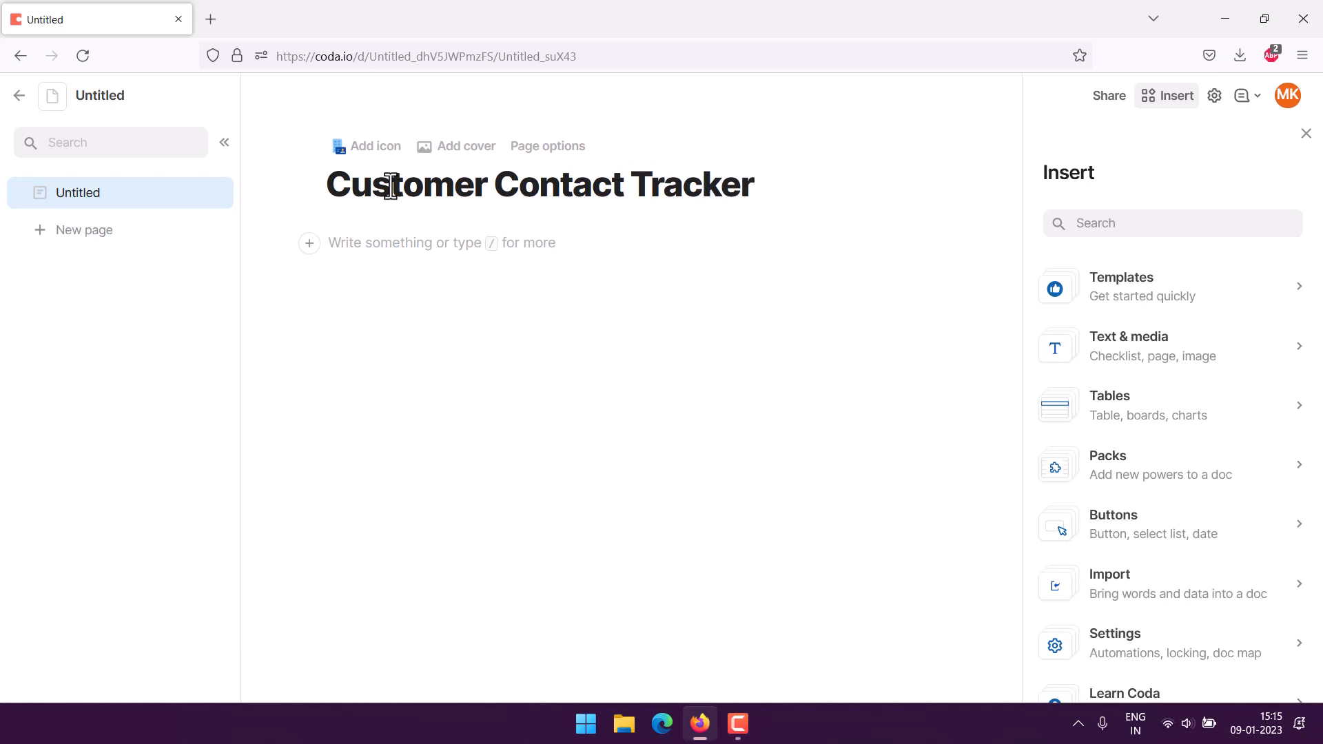
key(Return)
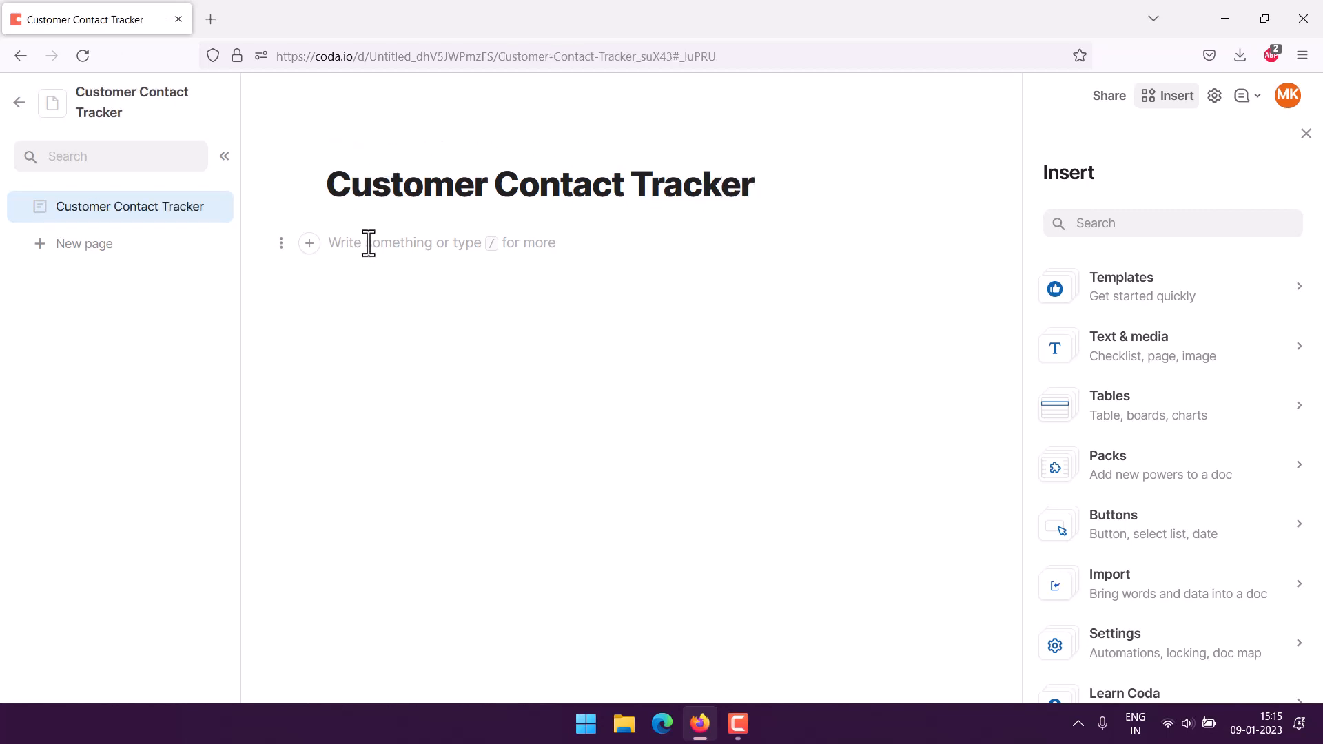
Insert a table named 'Customer Contacts', delete its Name column and name the first column Customer Name.
text(/)
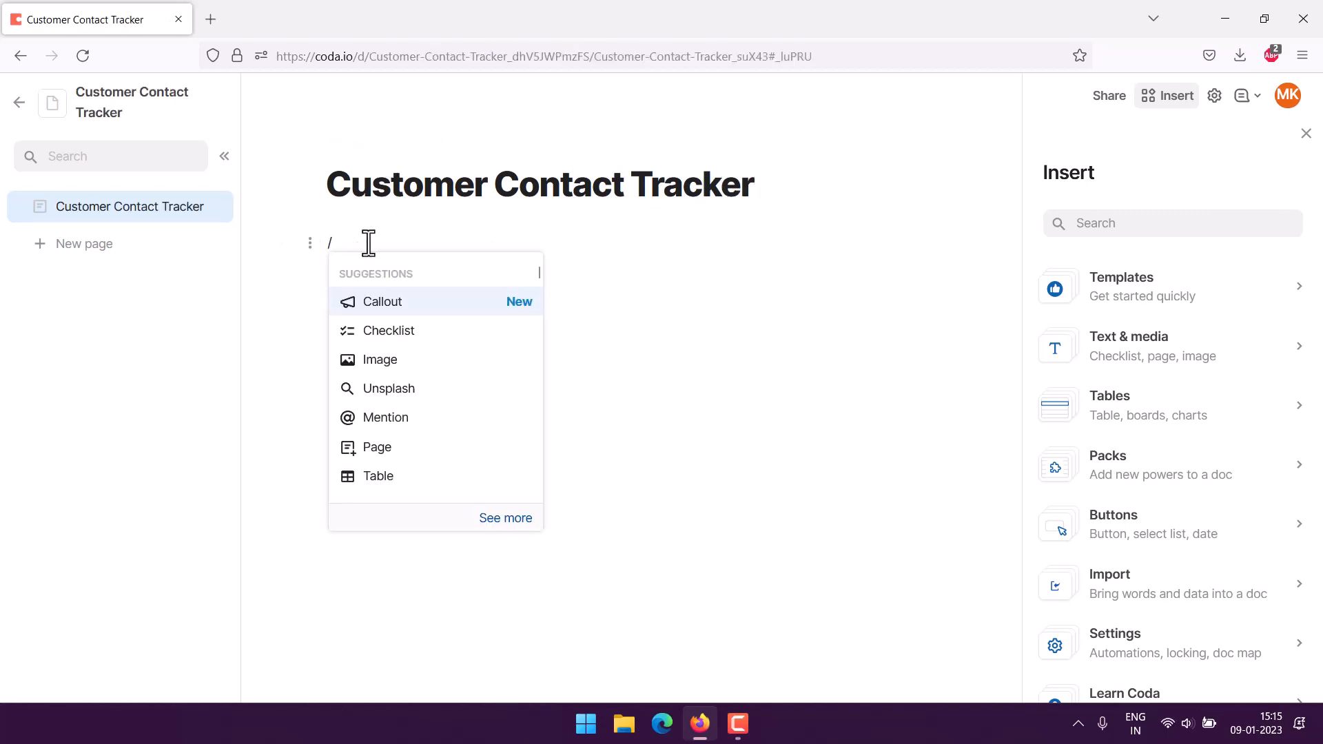
click(372, 479)
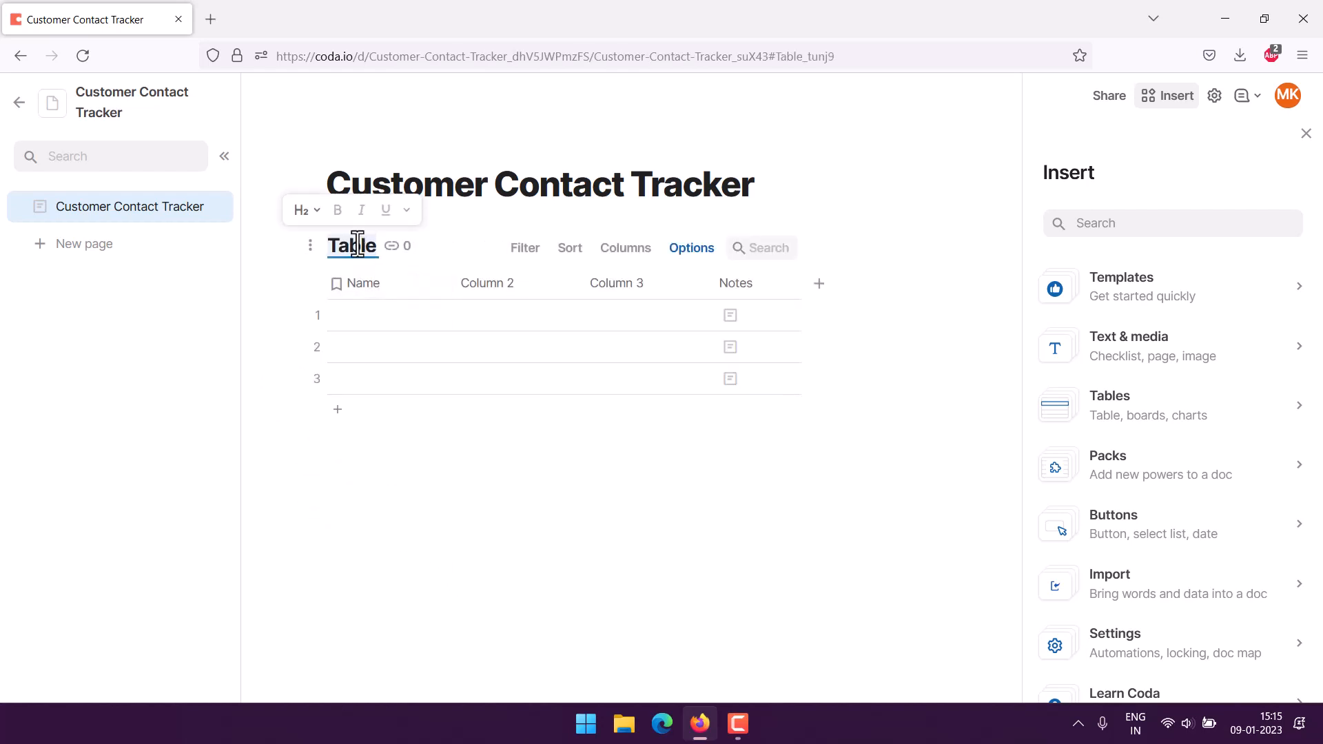
text(Customer)
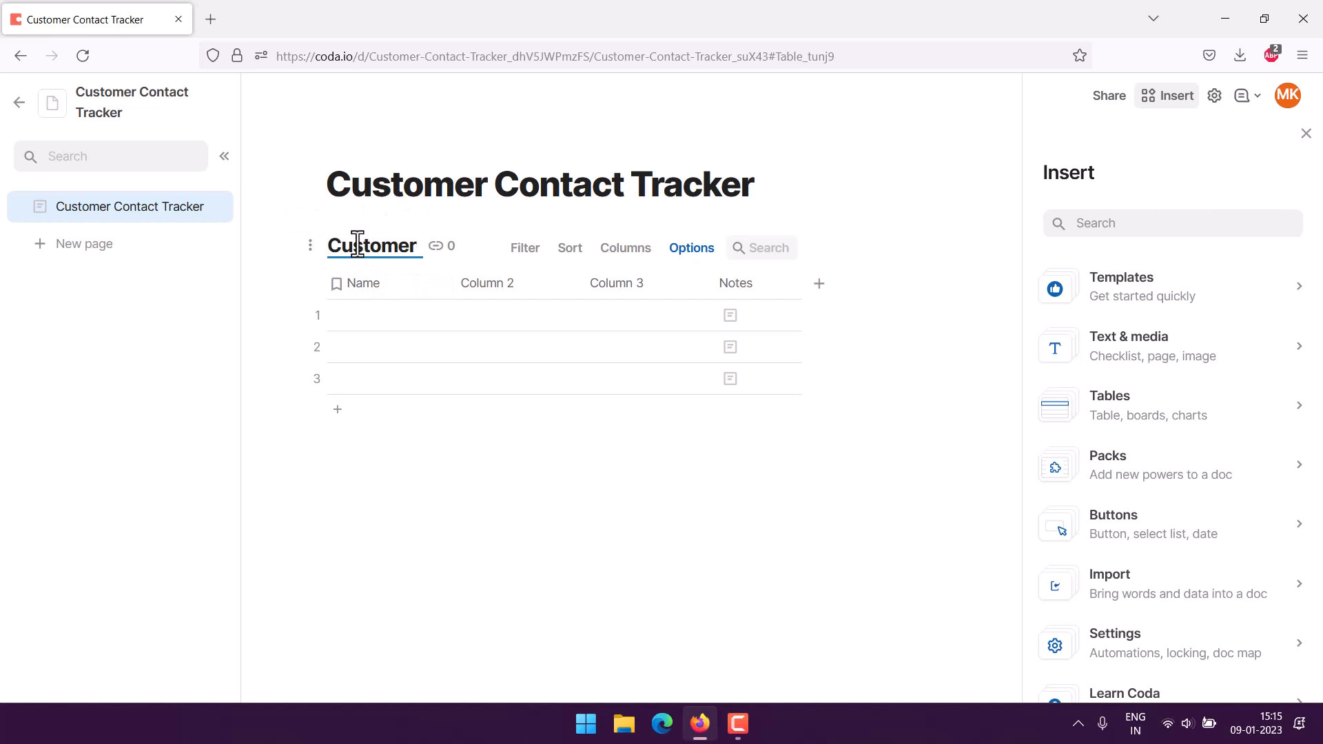
text( Contacts)
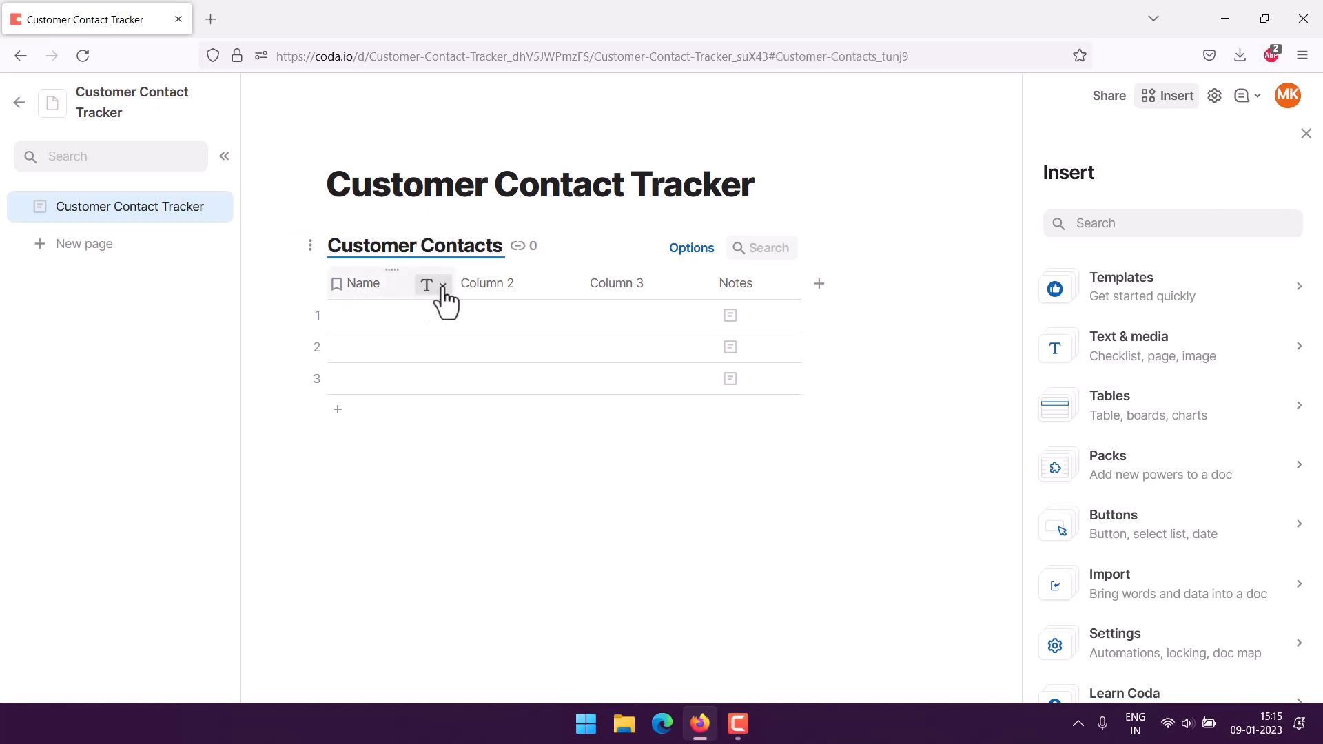
click(441, 284)
scroll(494, 597, down, 1)
click(476, 685)
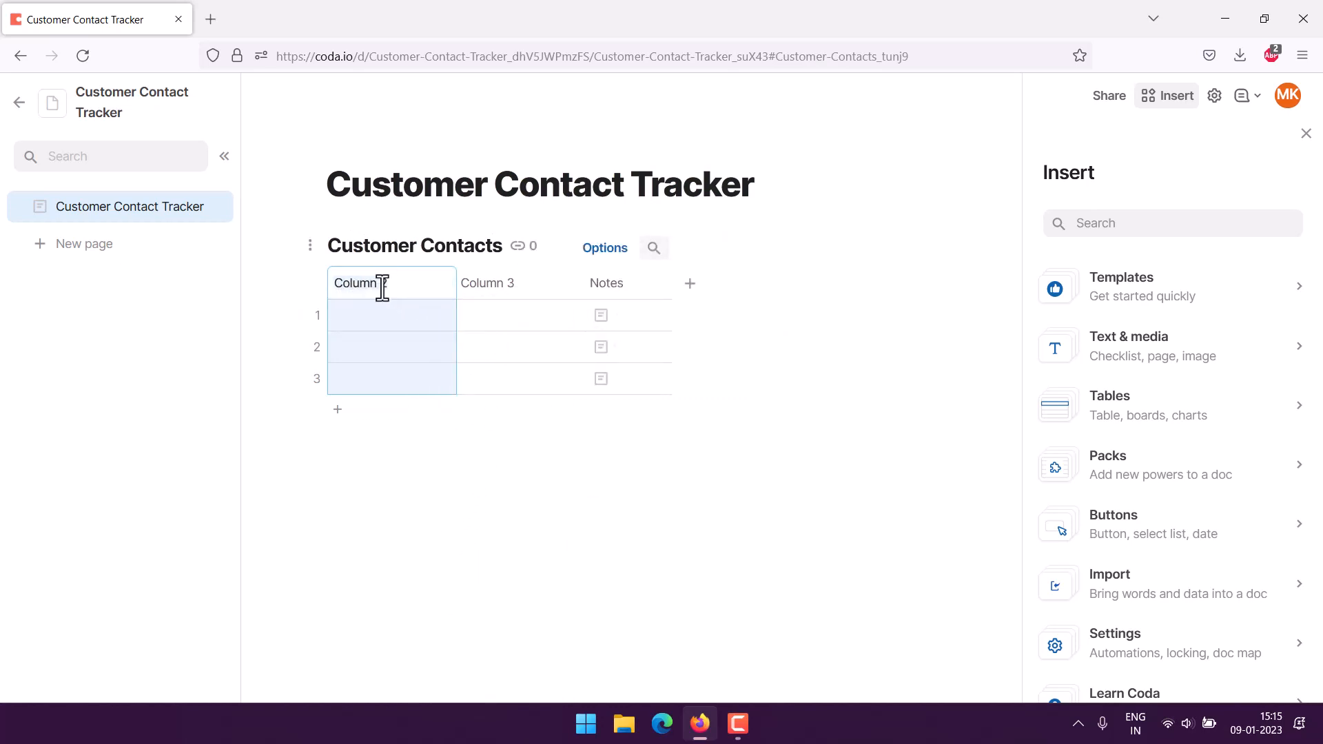
text(C)
key(Tab)
Keep the City column and delete the Notes column.
click(486, 281)
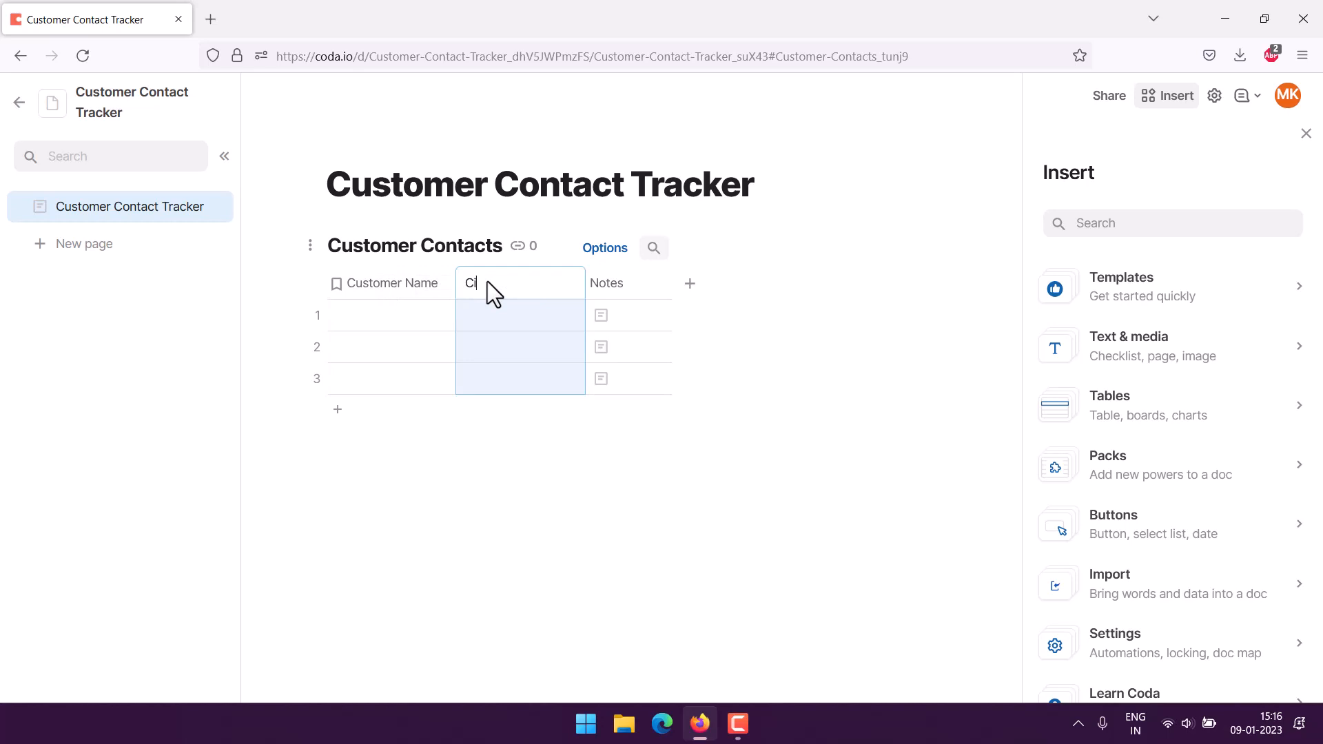
click(621, 279)
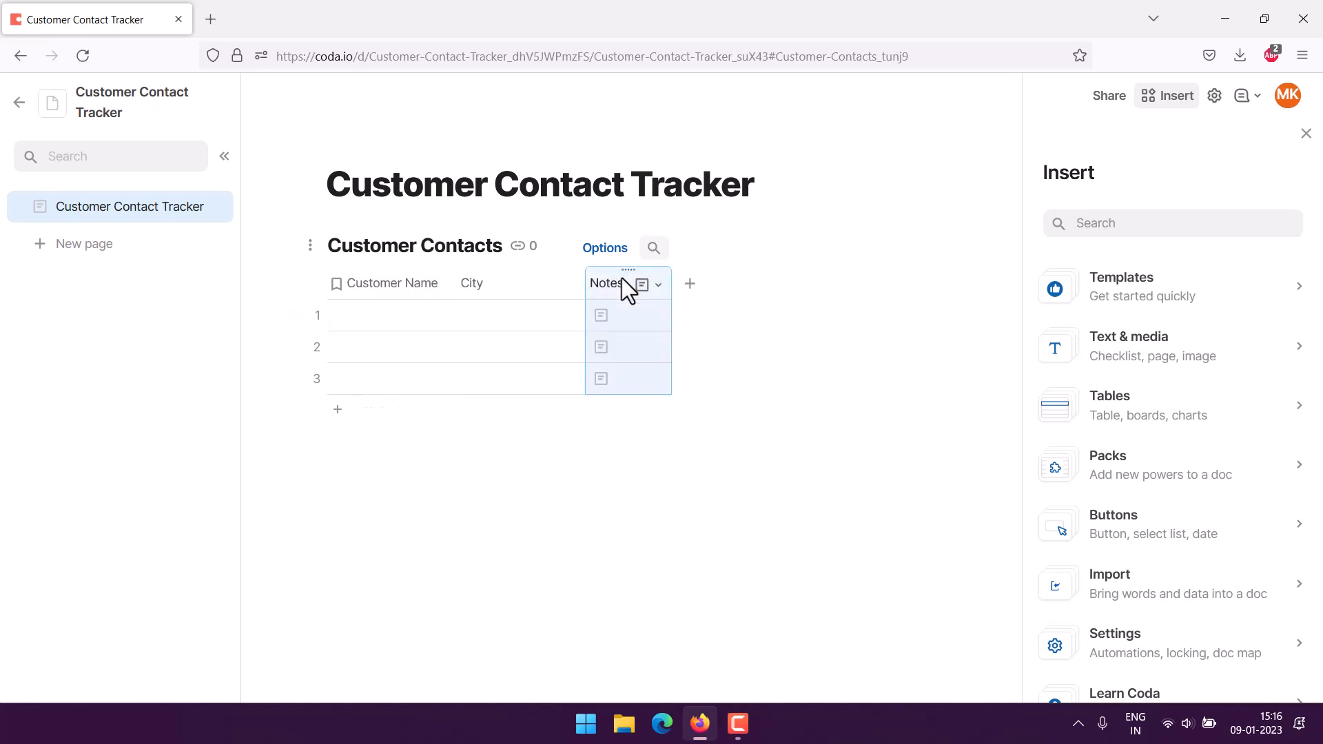
click(658, 285)
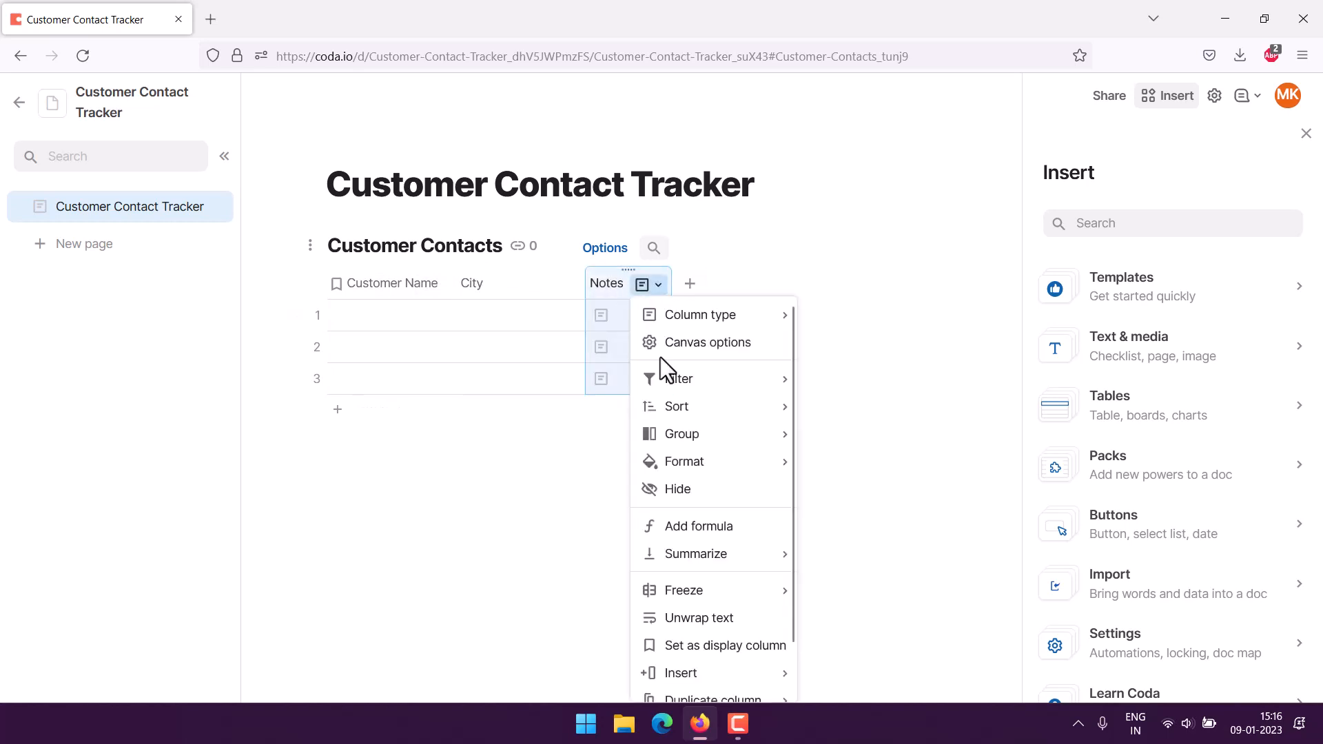
scroll(676, 665, down, 1)
click(678, 682)
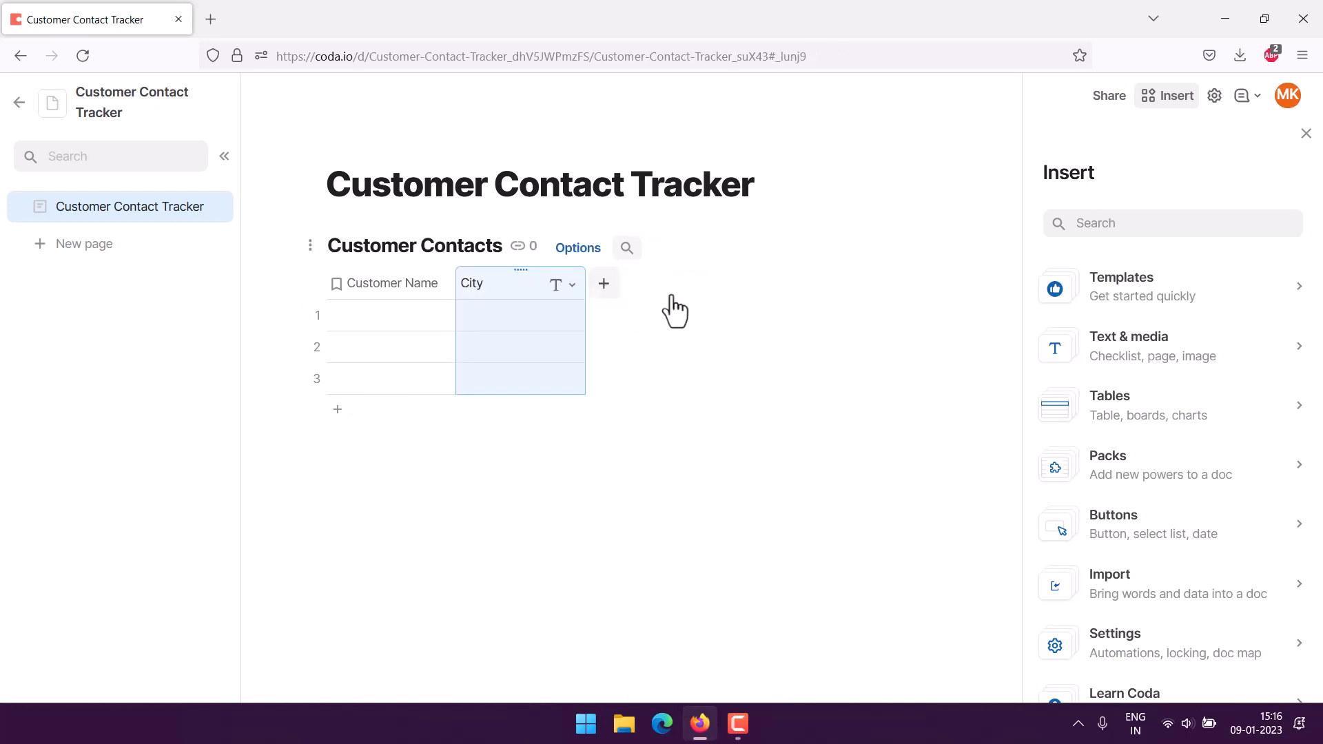
Add two new columns after City, named Country and Dept.
click(605, 281)
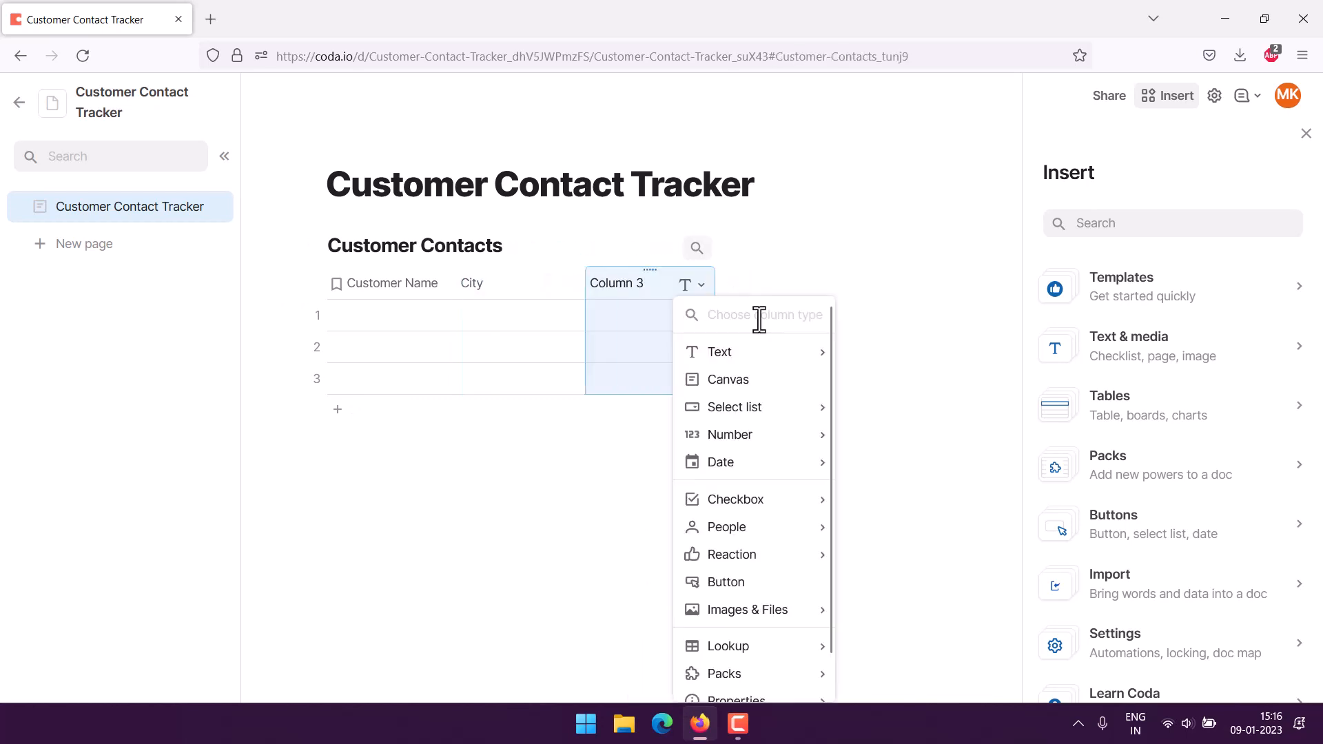
click(615, 275)
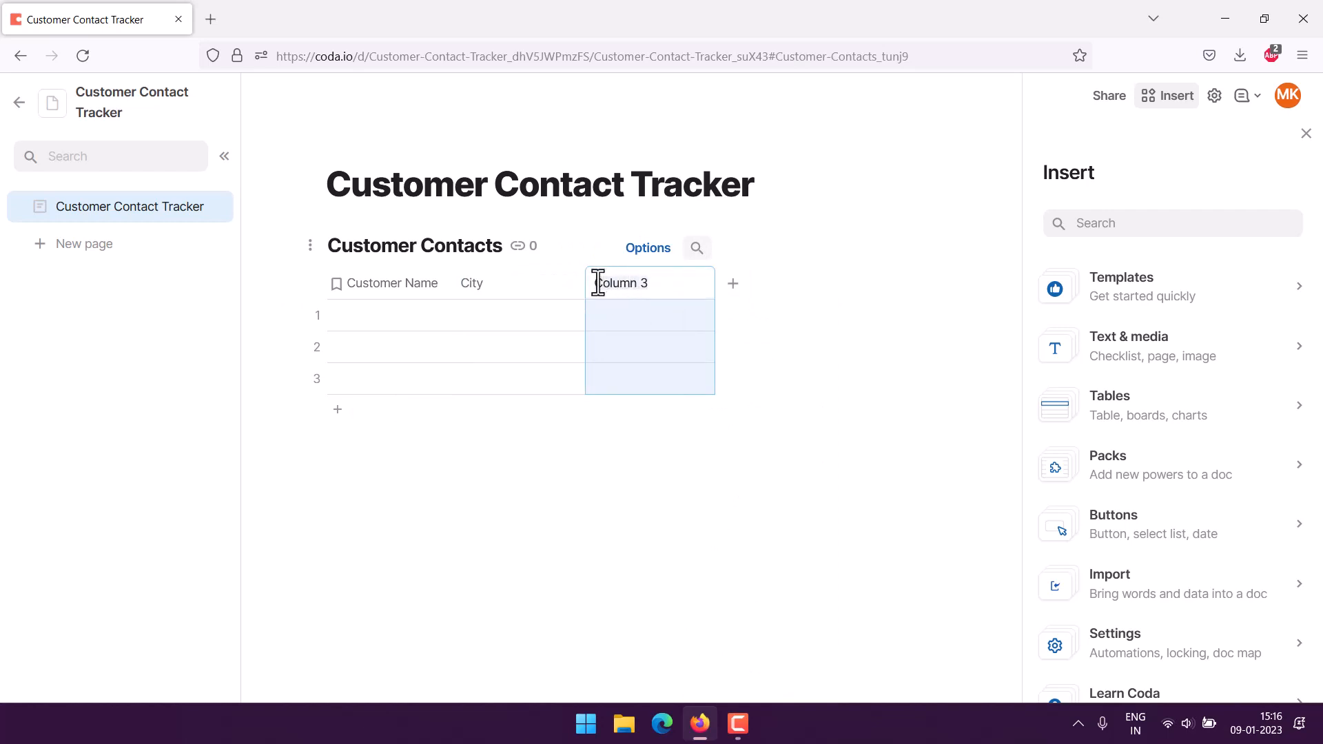
text(Co)
click(733, 284)
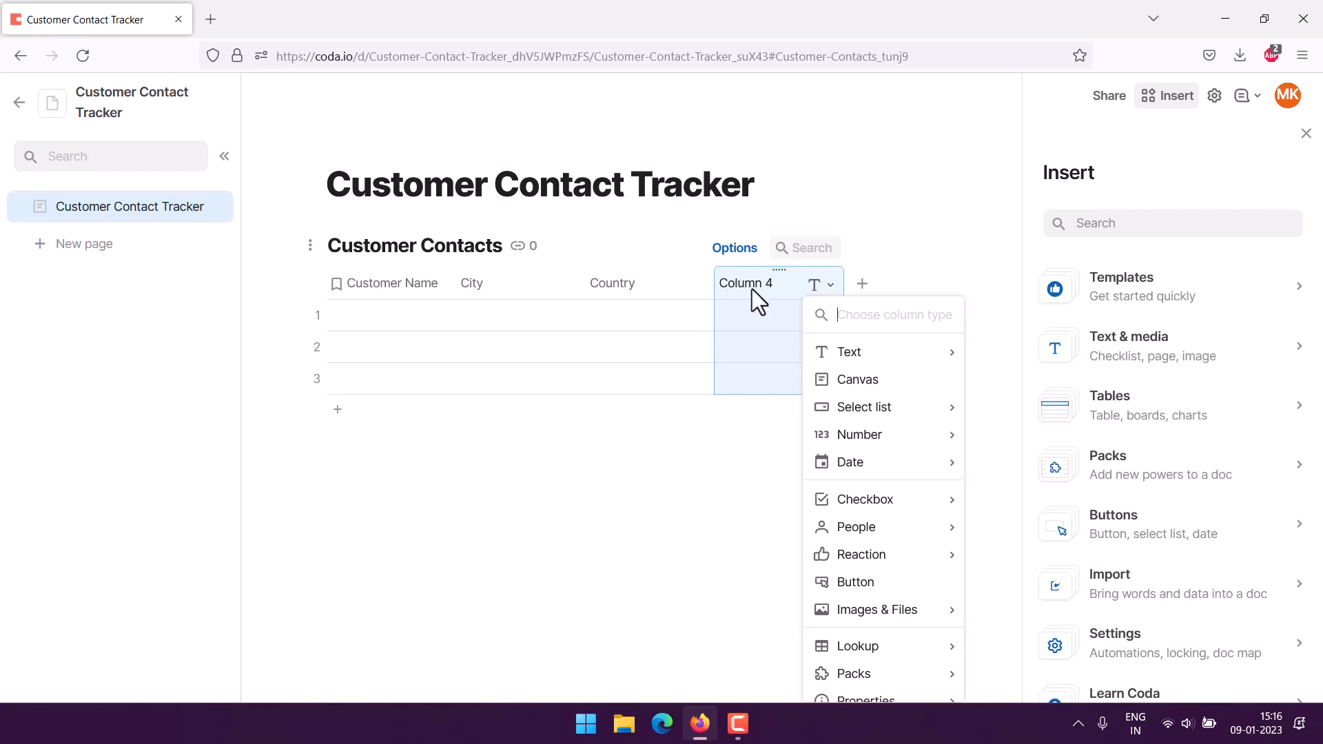
double_click(754, 286)
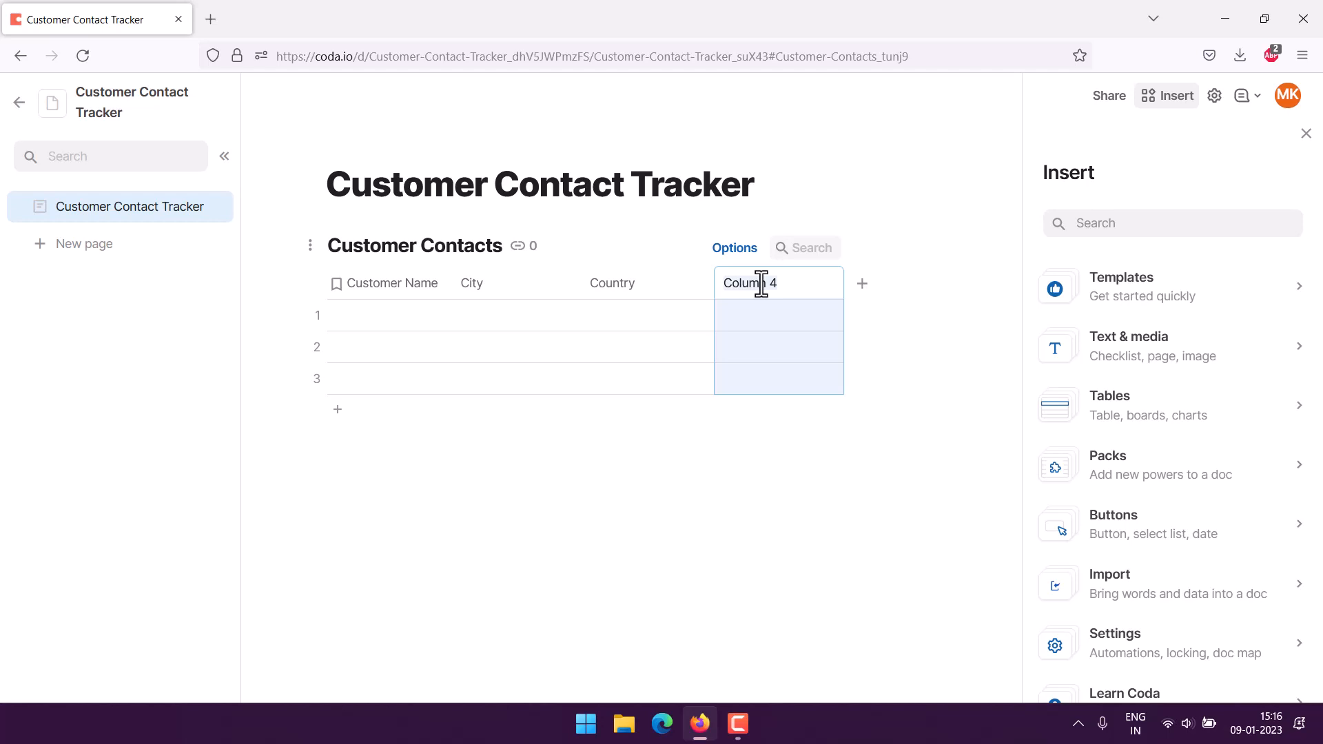
text(Ca)
key(BackSpace)
key(BackSpace)
key(BackSpace)
text(D)
Add a Phone column and rename the Dept column to Email.
click(864, 284)
double_click(838, 286)
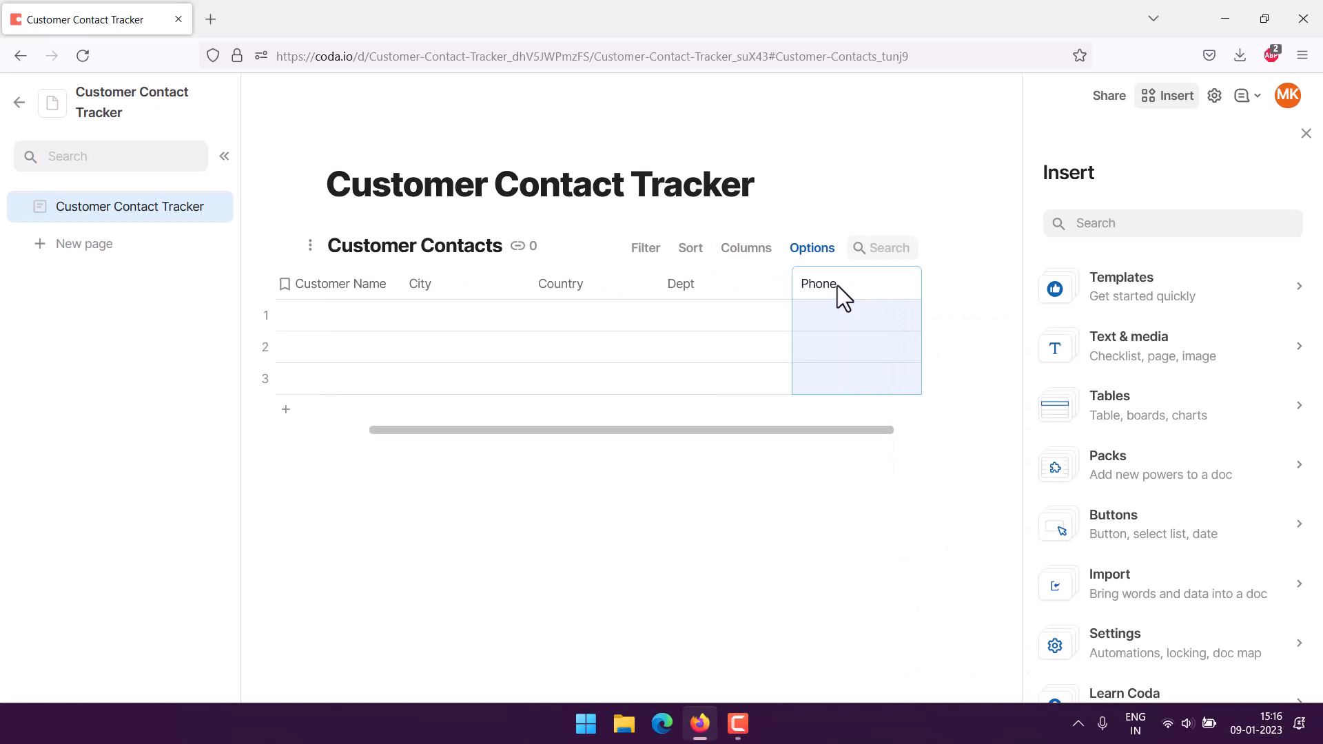
click(685, 286)
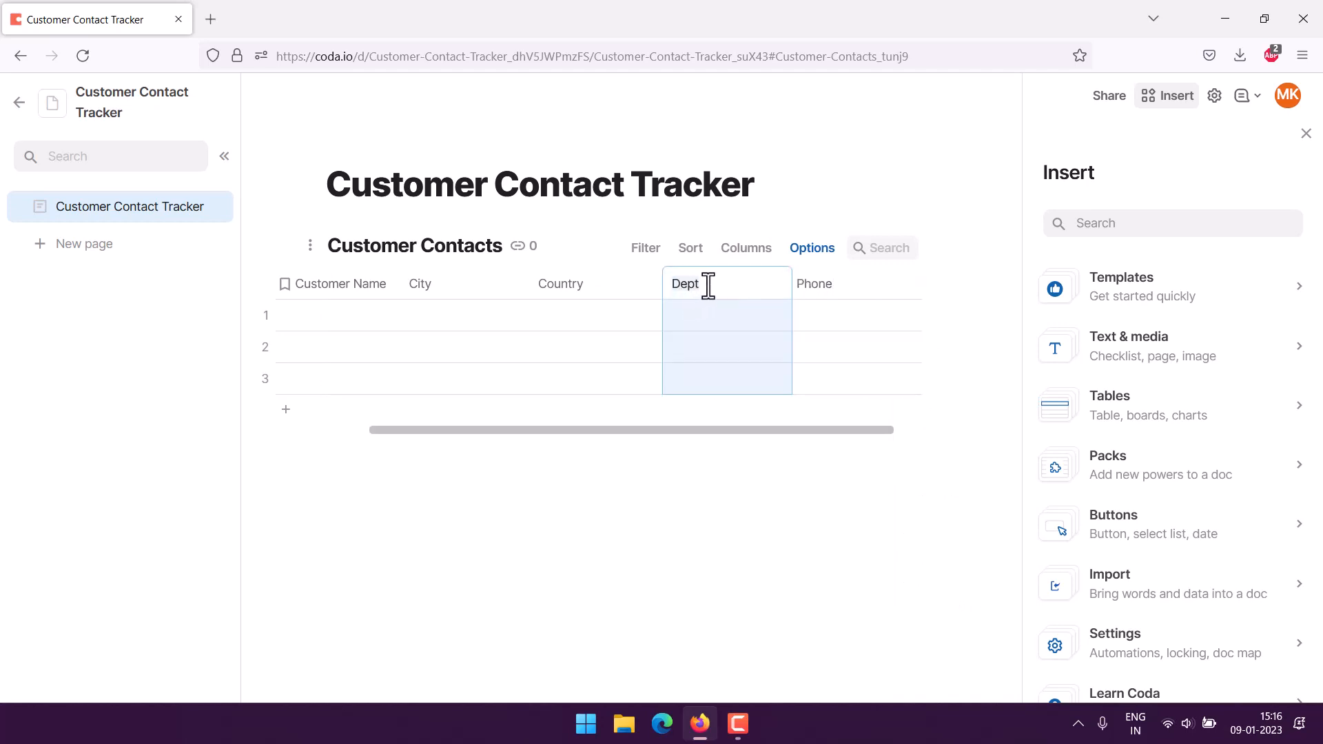
double_click(707, 285)
text(Email)
click(567, 456)
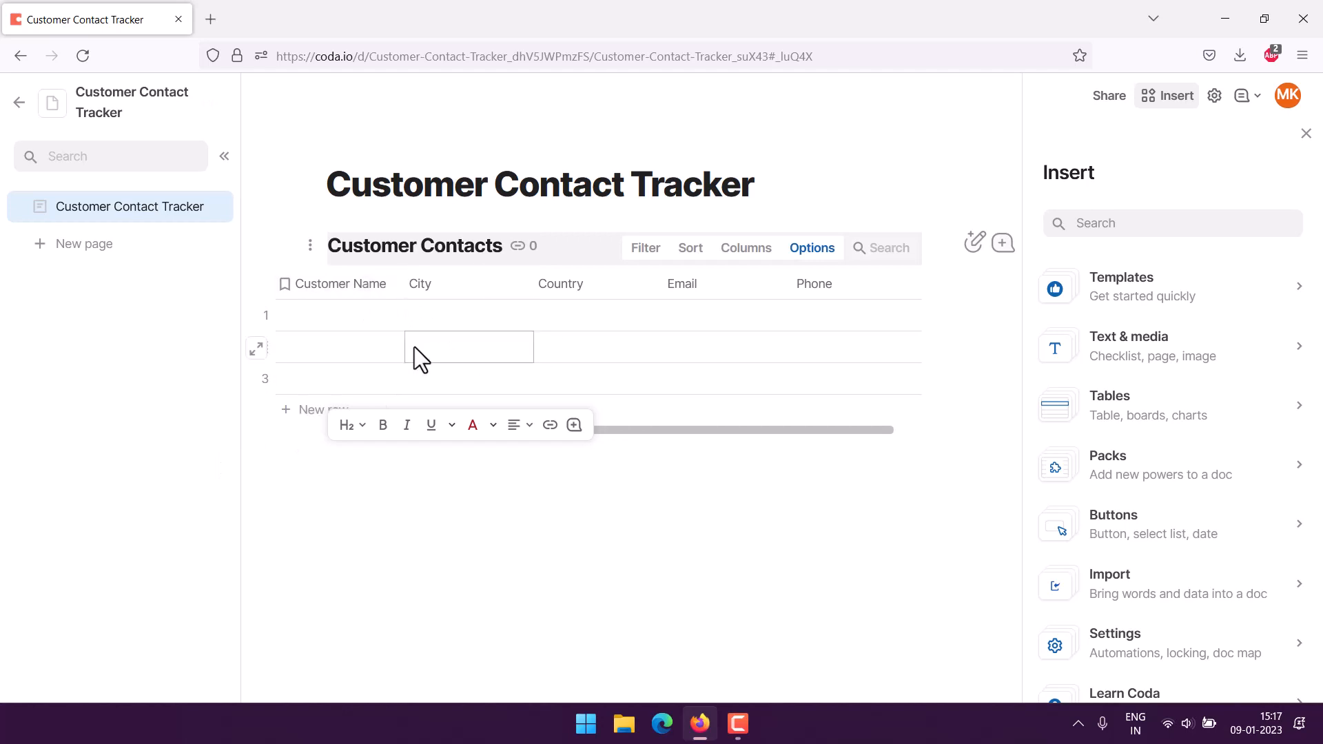
Set the Email column's type to Email under People.
click(461, 286)
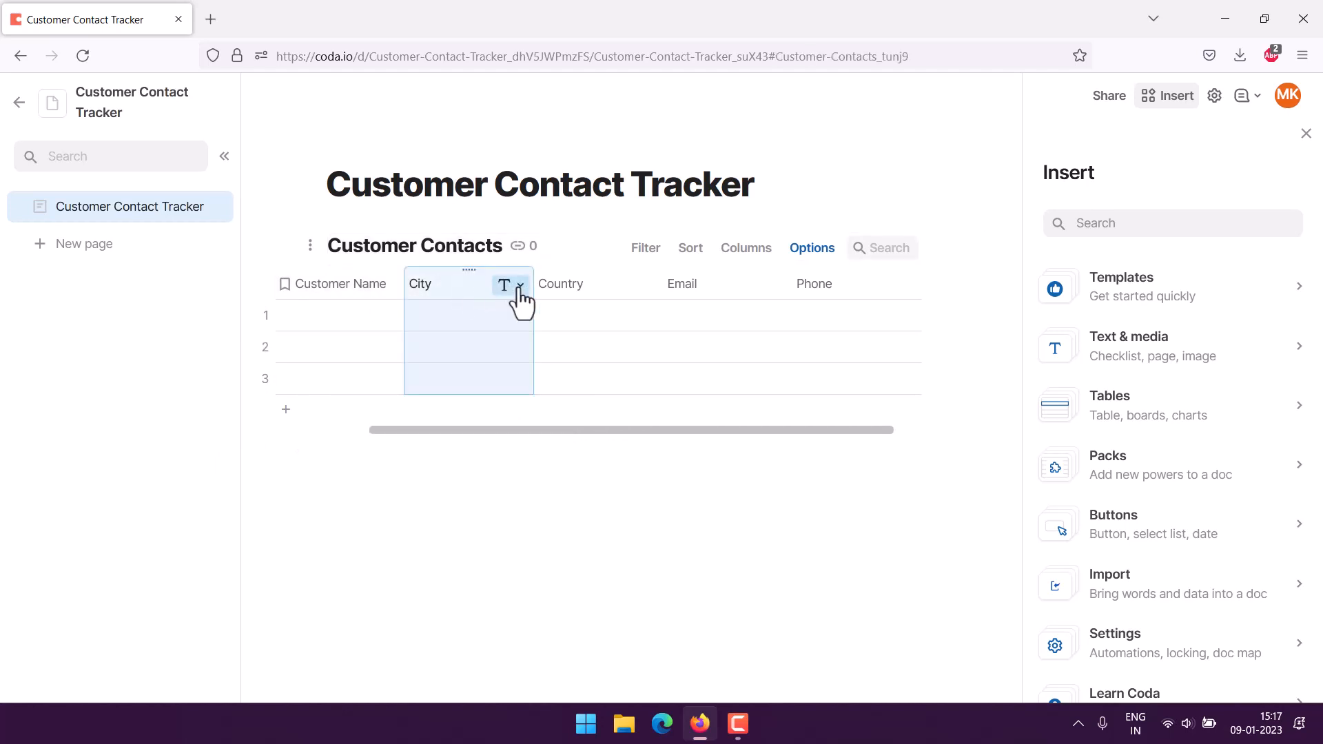
click(691, 285)
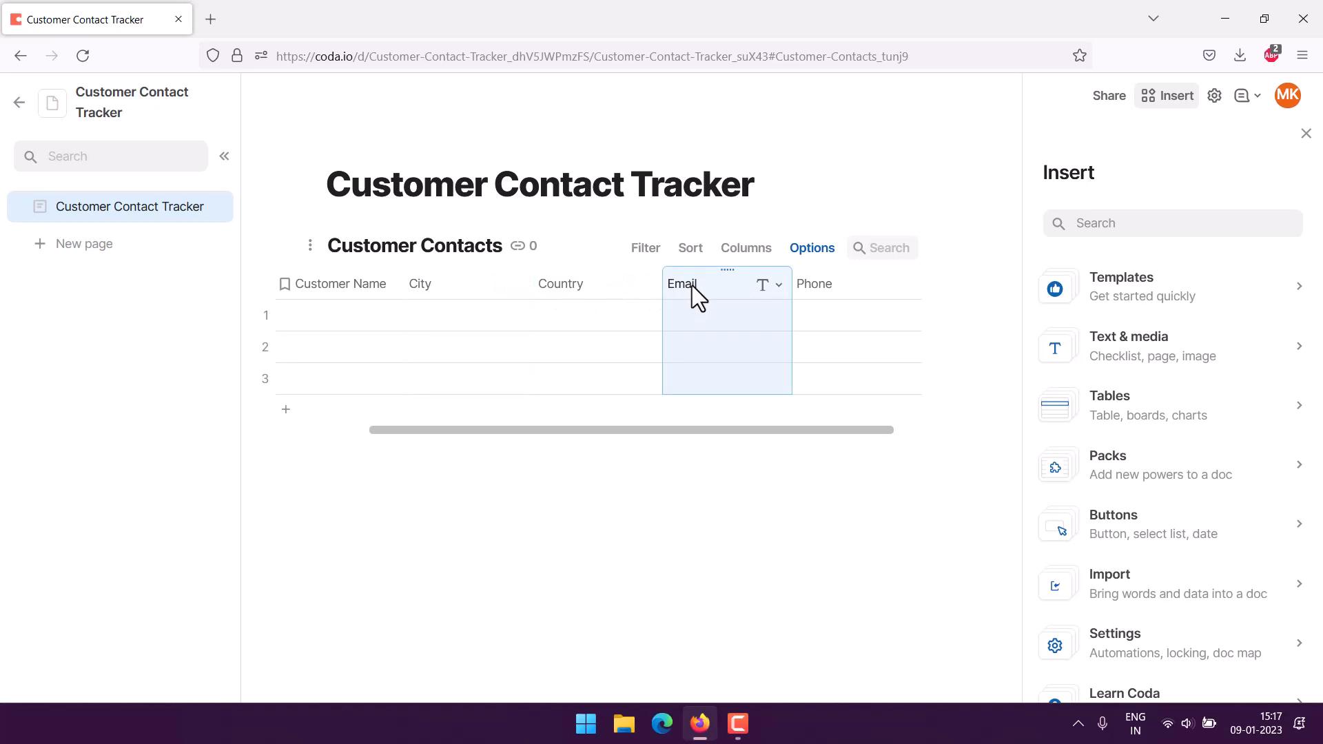
click(780, 286)
mouse_move(811, 313)
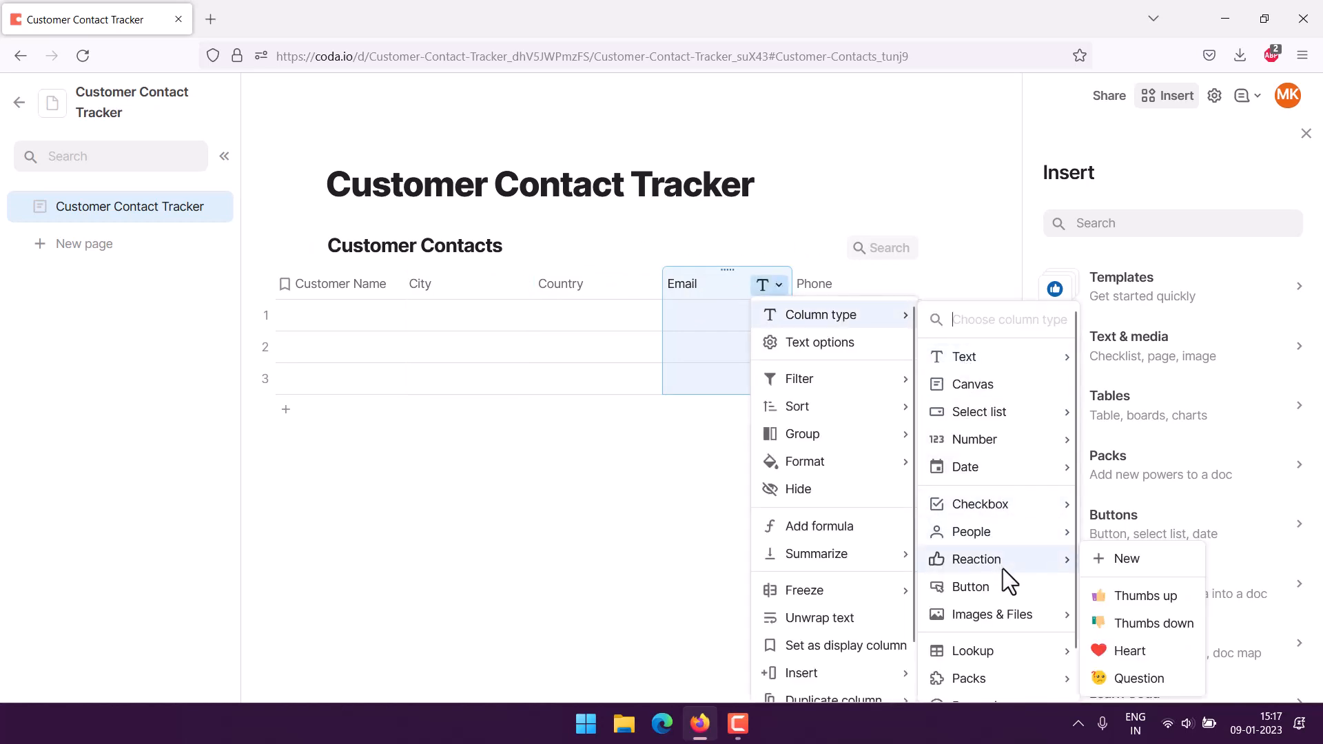
mouse_move(1003, 533)
click(1117, 559)
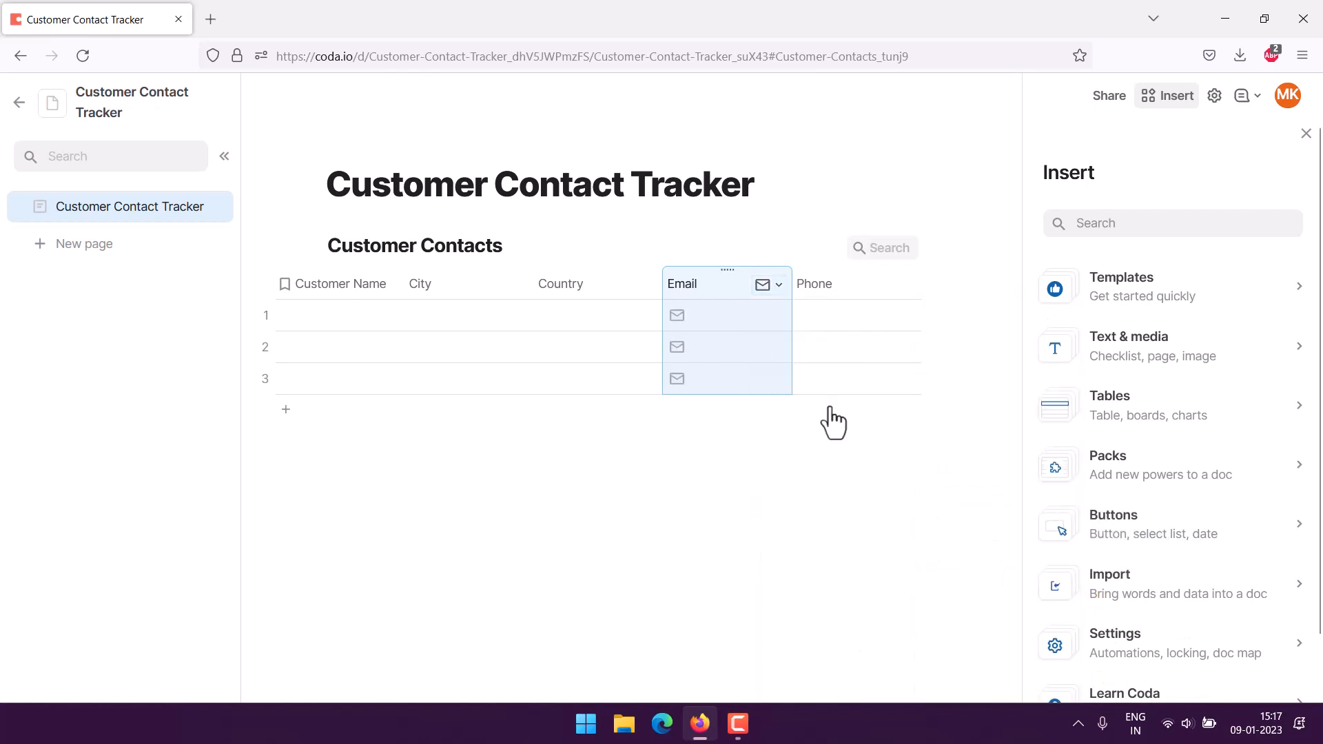
Search the Phone column's type list for 'phone'.
click(829, 288)
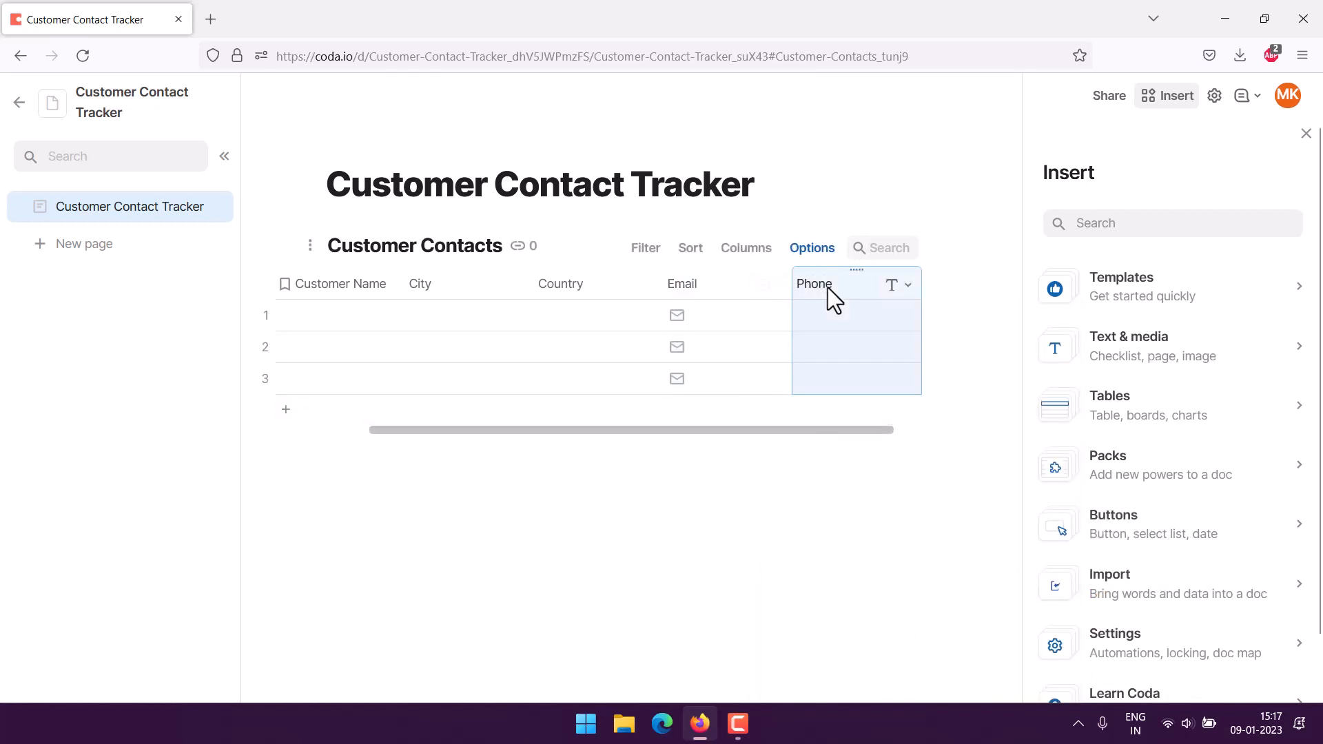
click(907, 286)
mouse_move(962, 319)
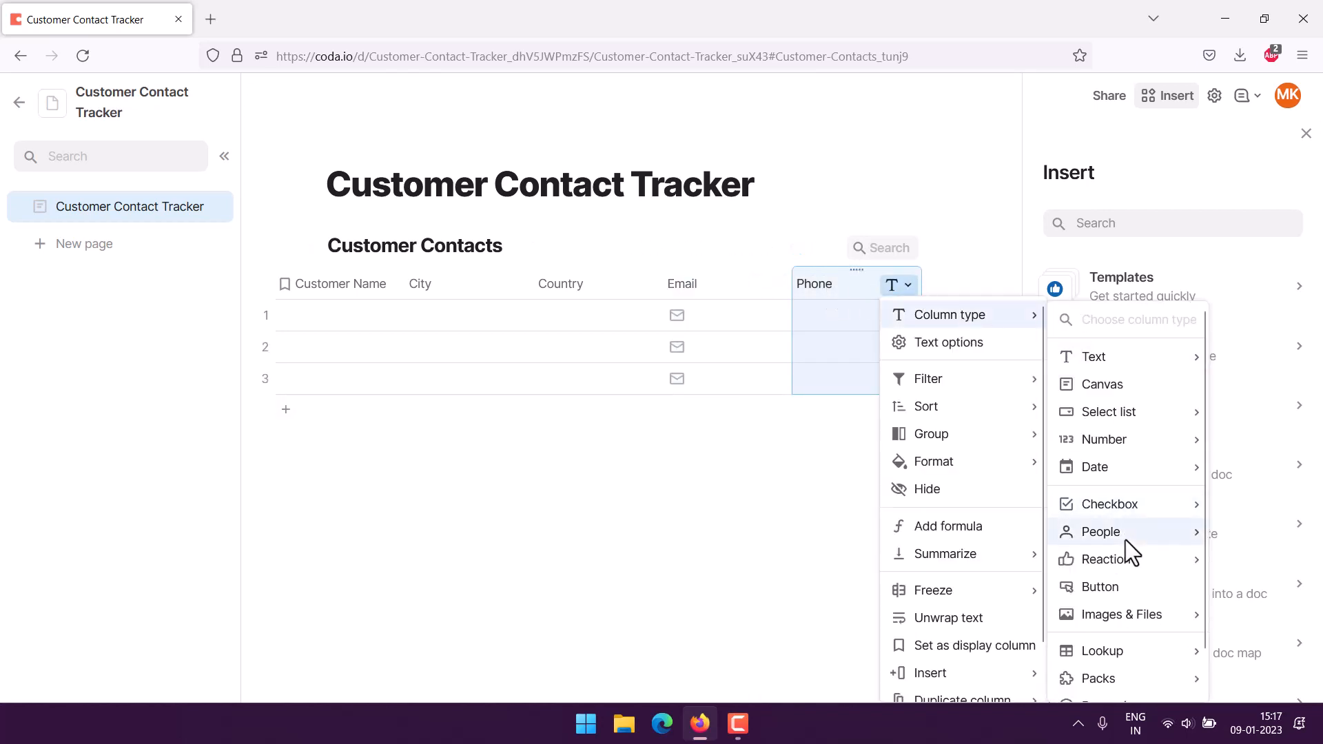
mouse_move(1123, 539)
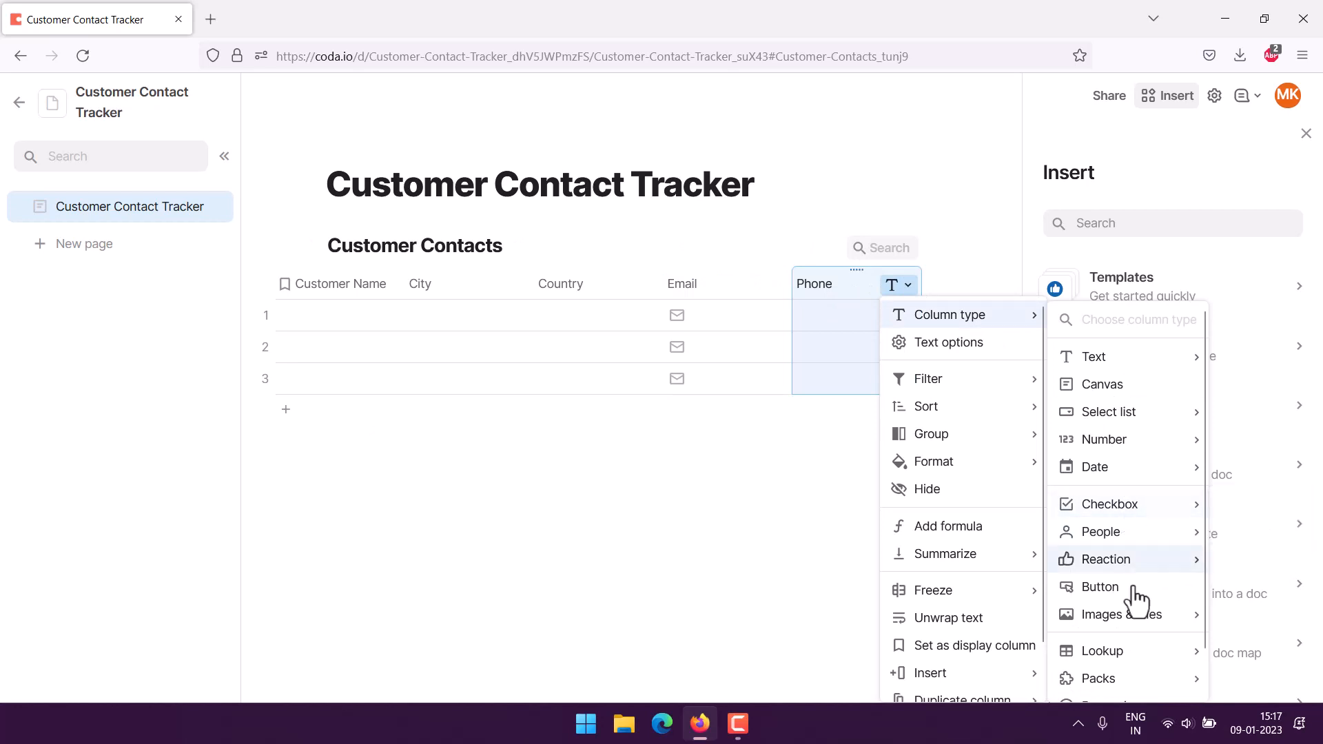
scroll(1125, 646, down, 1)
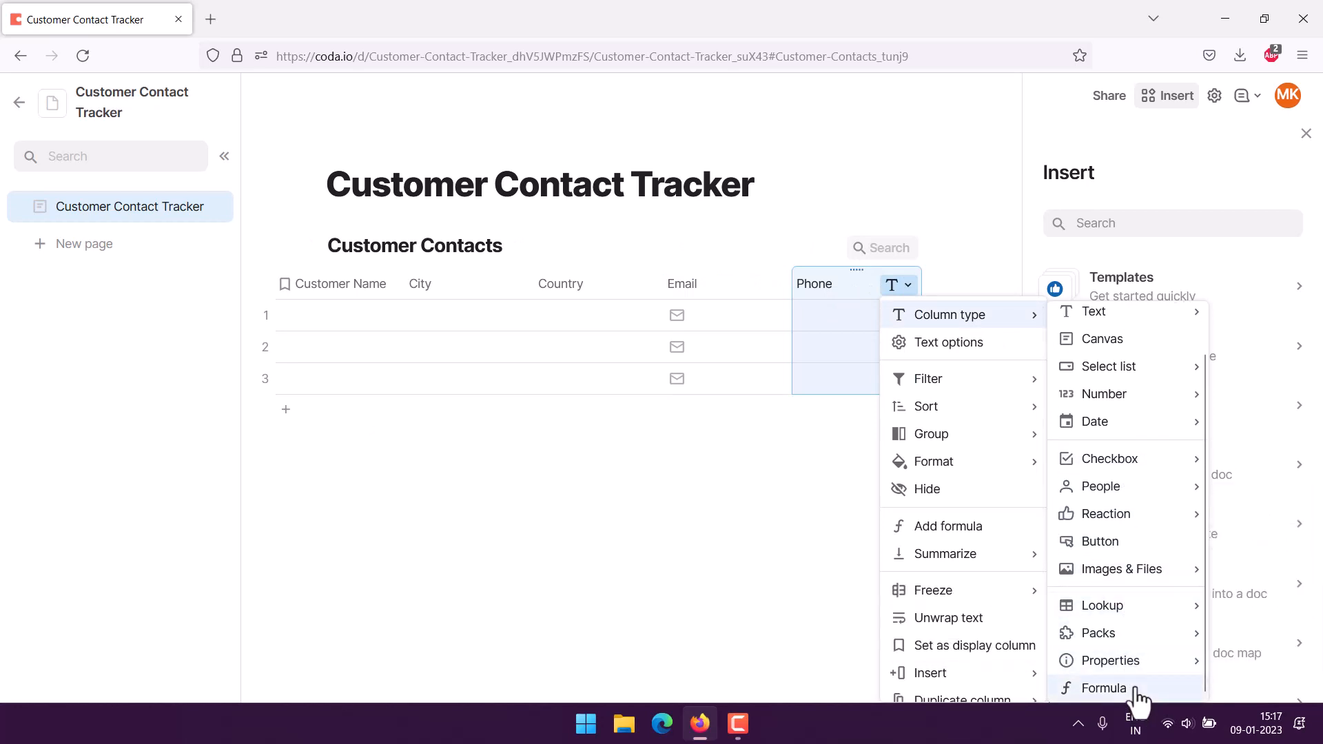
scroll(1137, 697, up, 1)
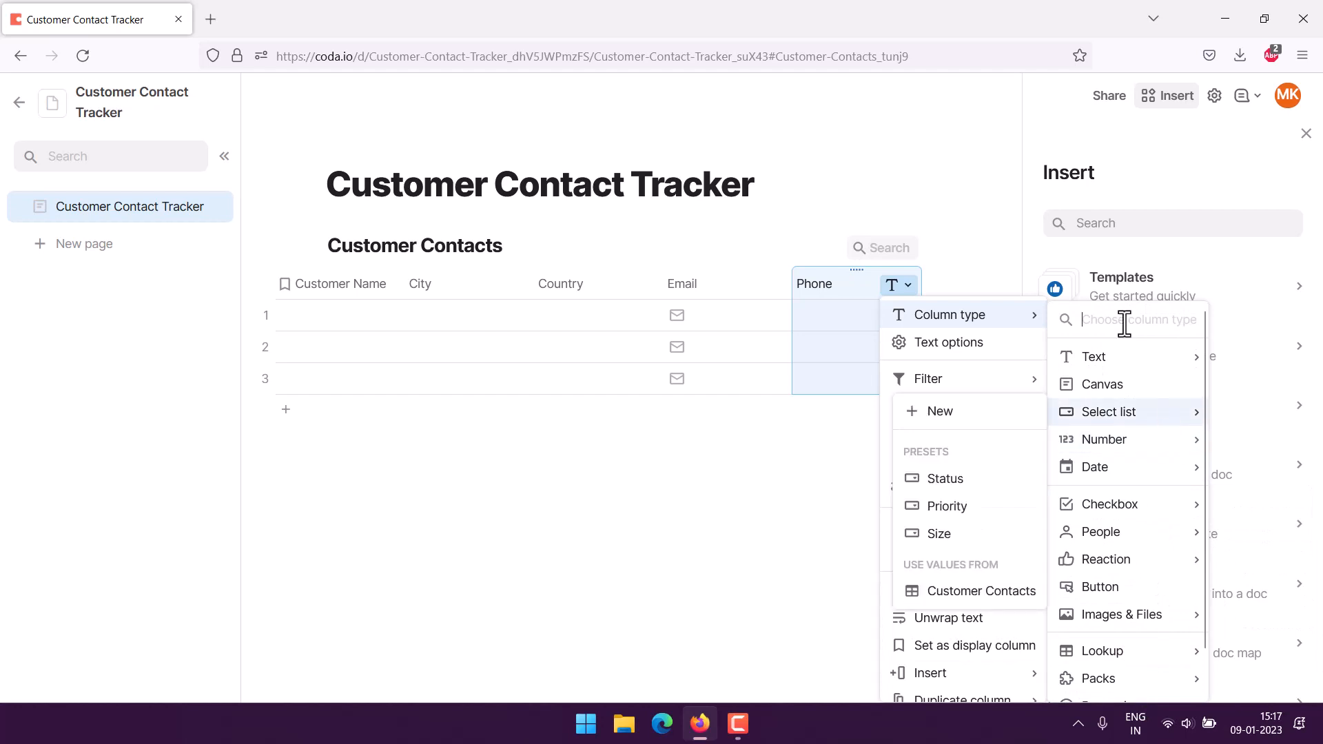
text(phone)
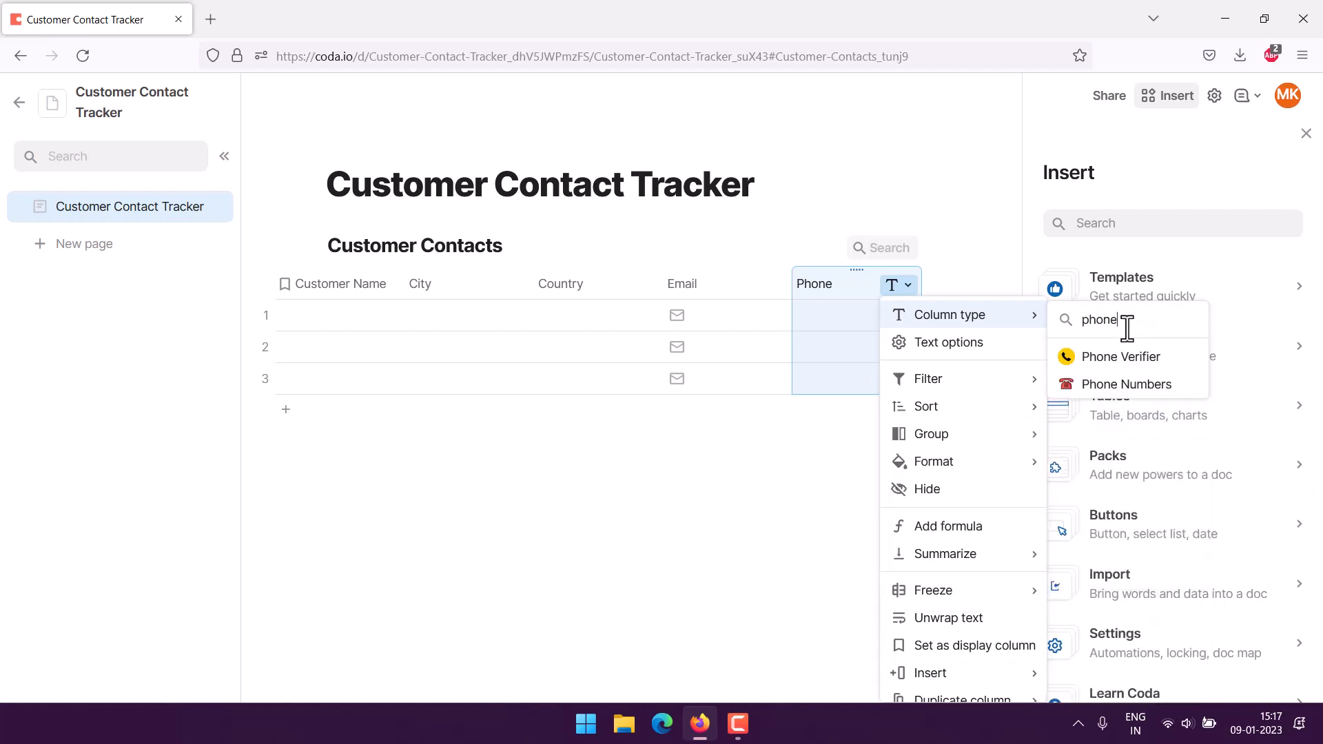
Choose the Phone Numbers pack for the Phone column, then narrow the City and Country columns.
click(1106, 384)
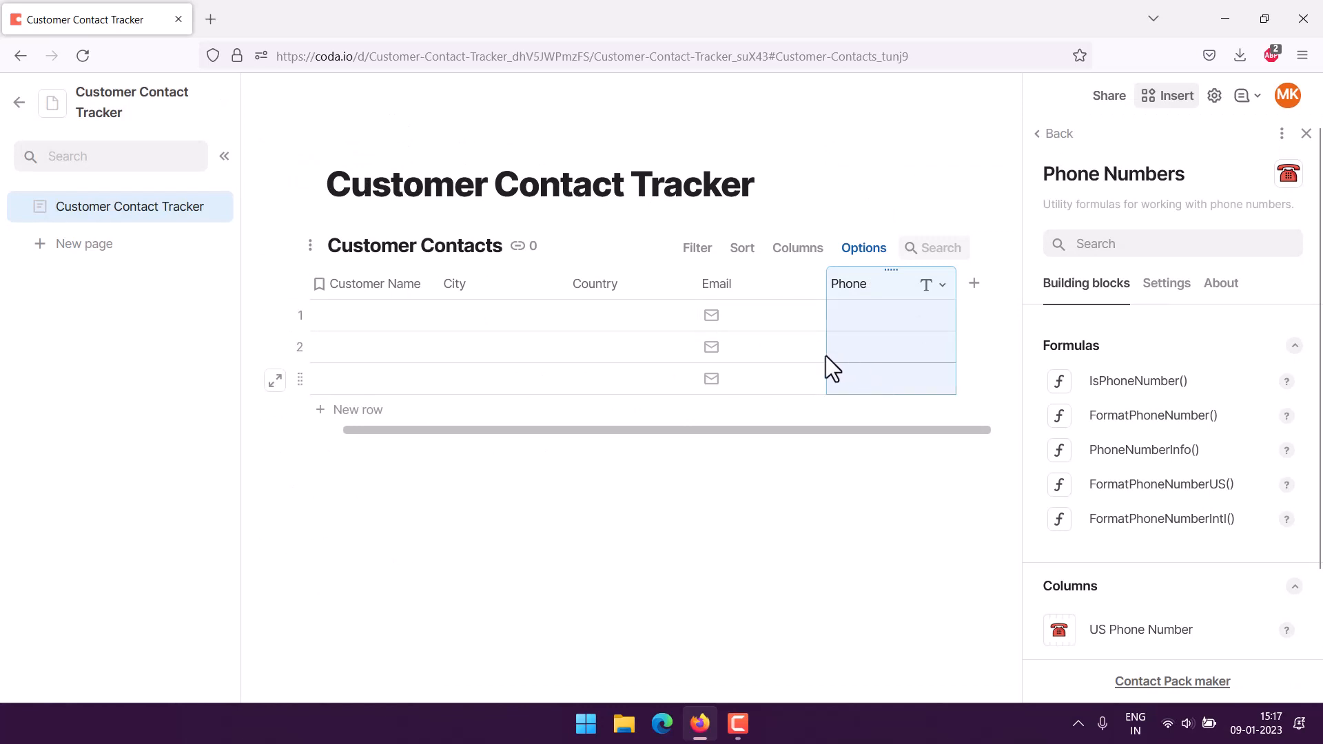
click(608, 290)
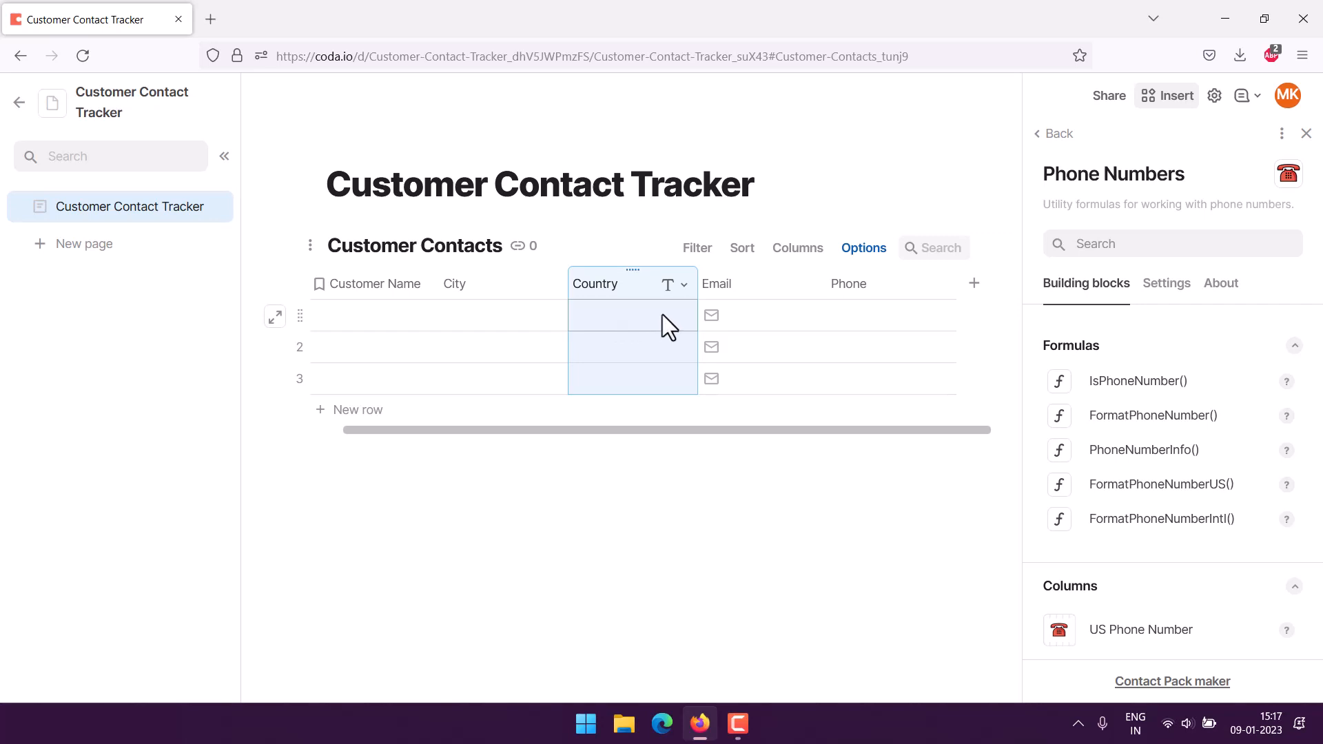
click(455, 284)
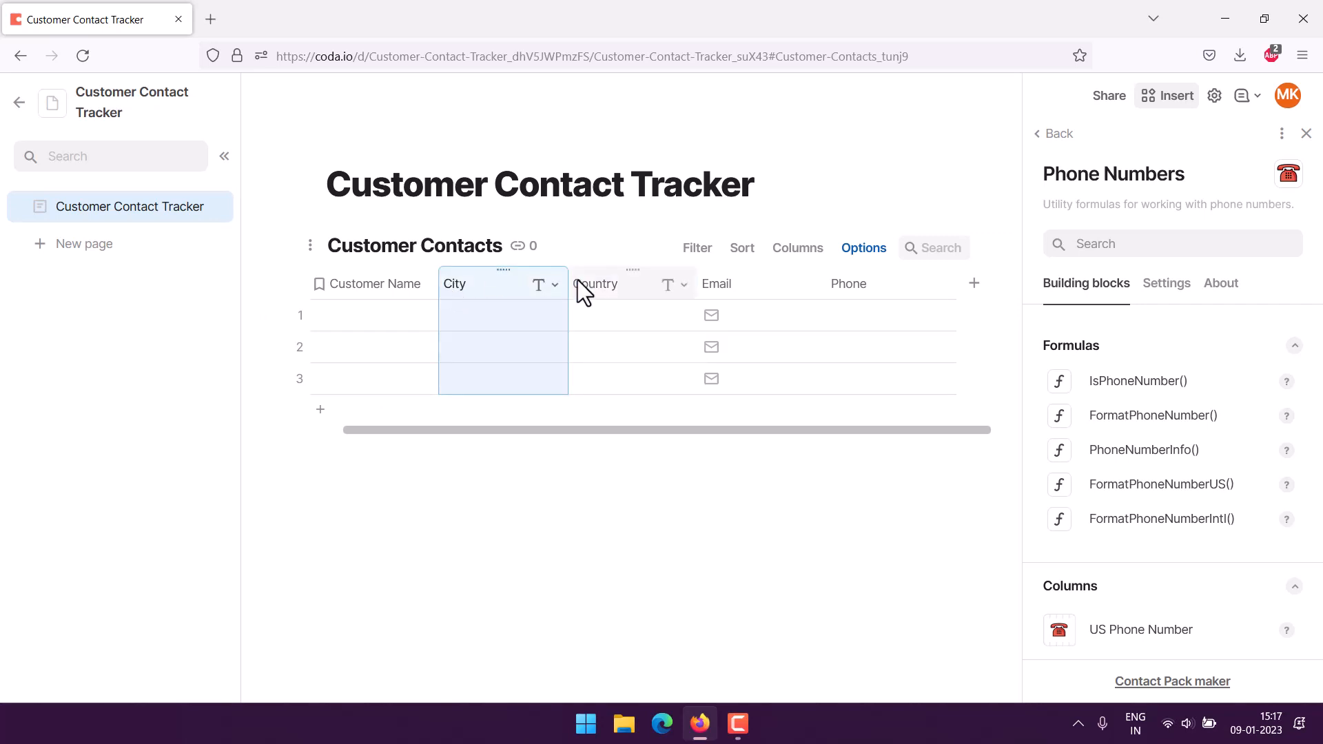
drag(569, 282, 542, 282)
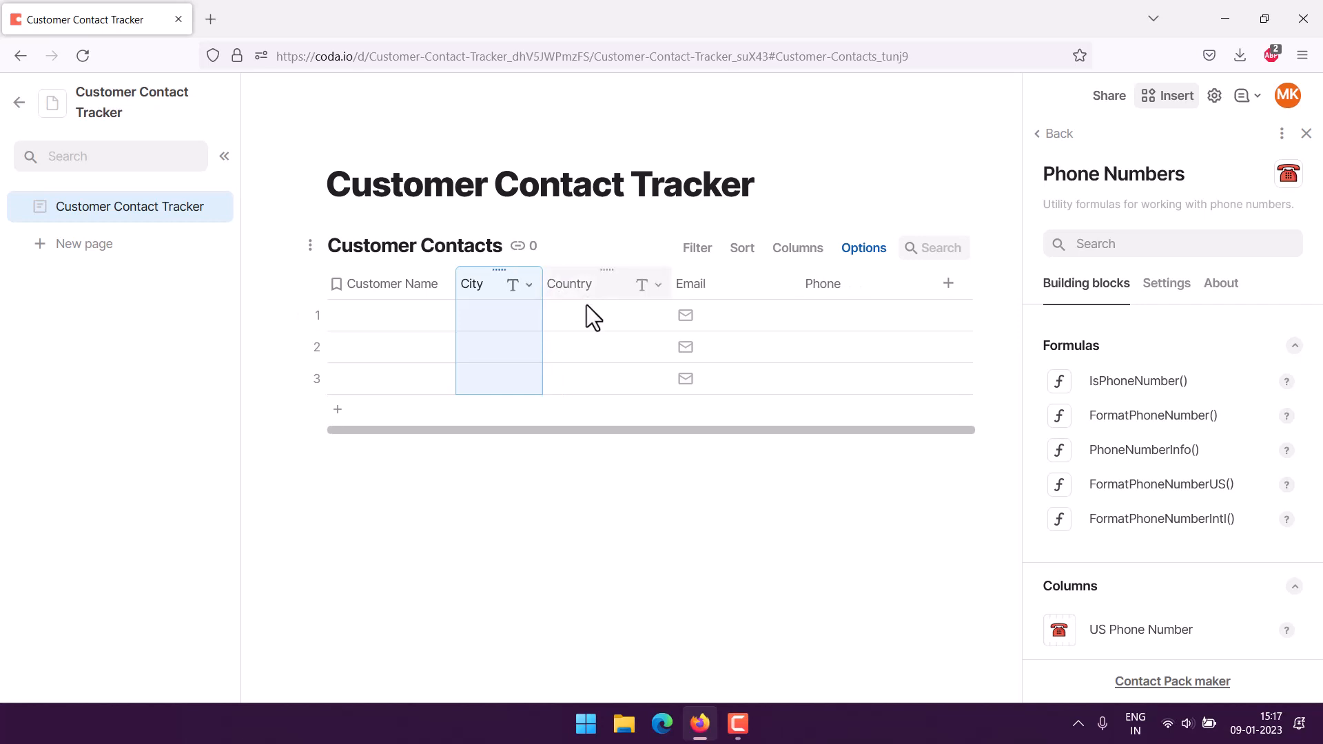
drag(667, 280, 648, 279)
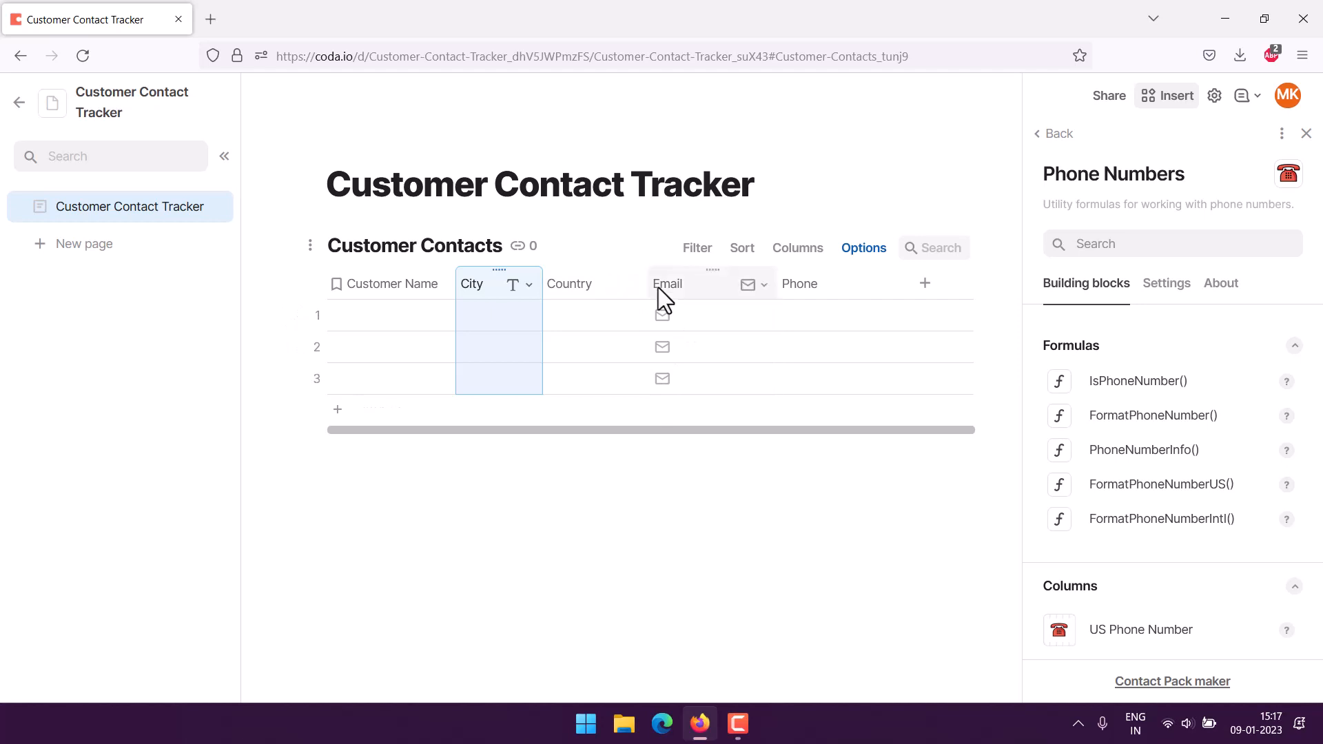
Give the City column a grey conditional-format highlight.
click(529, 284)
mouse_move(577, 463)
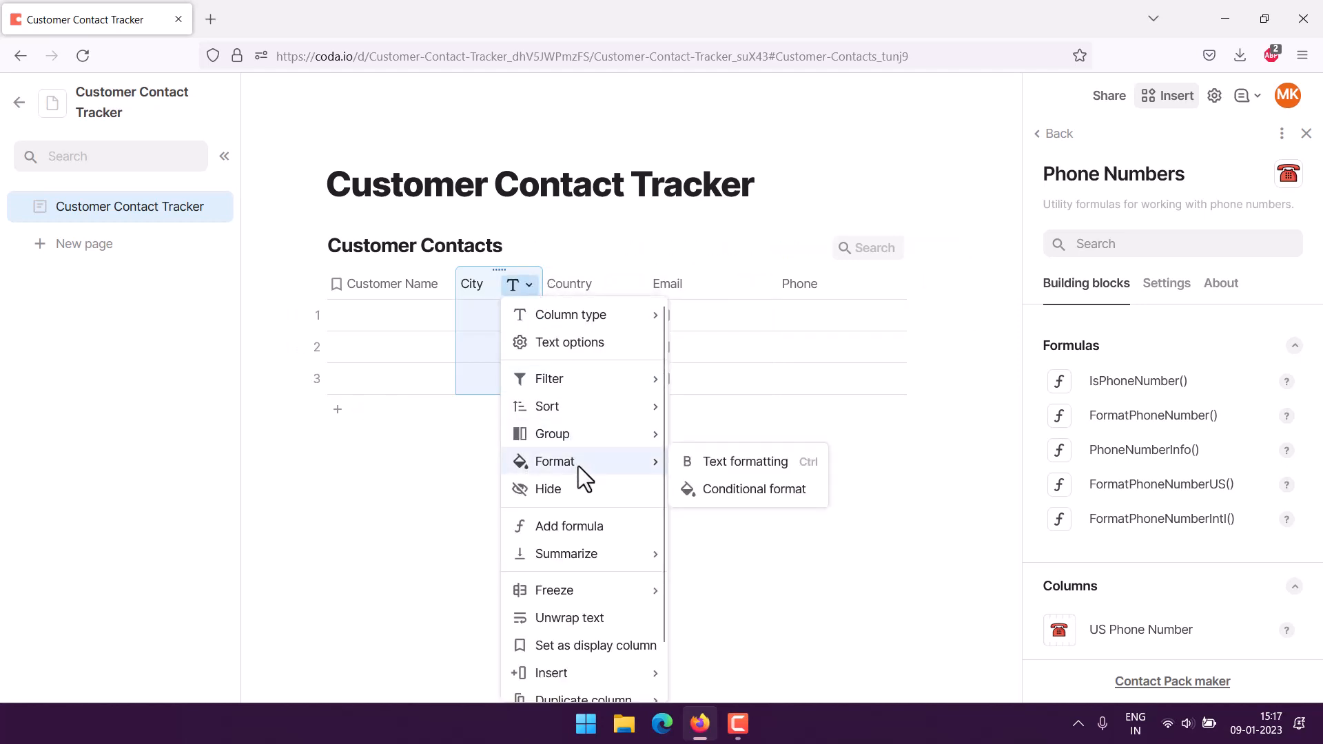
click(735, 491)
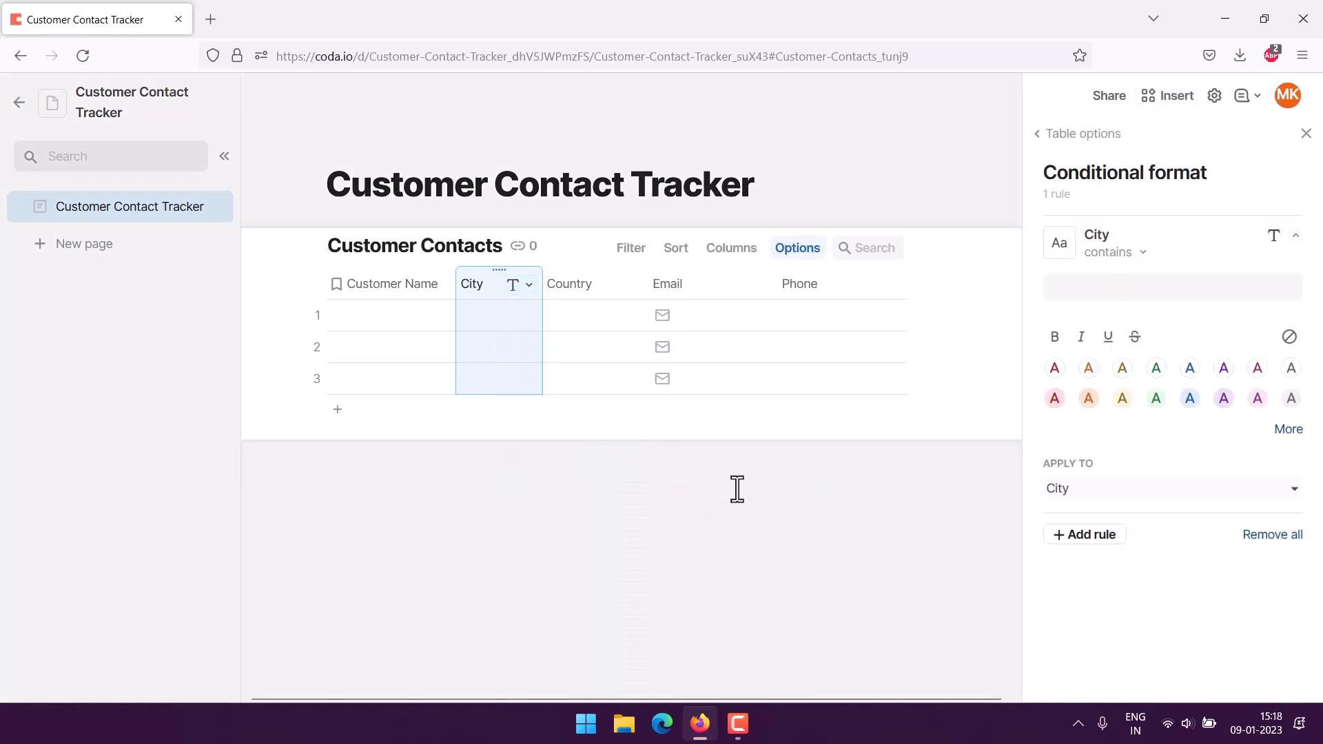
click(1289, 405)
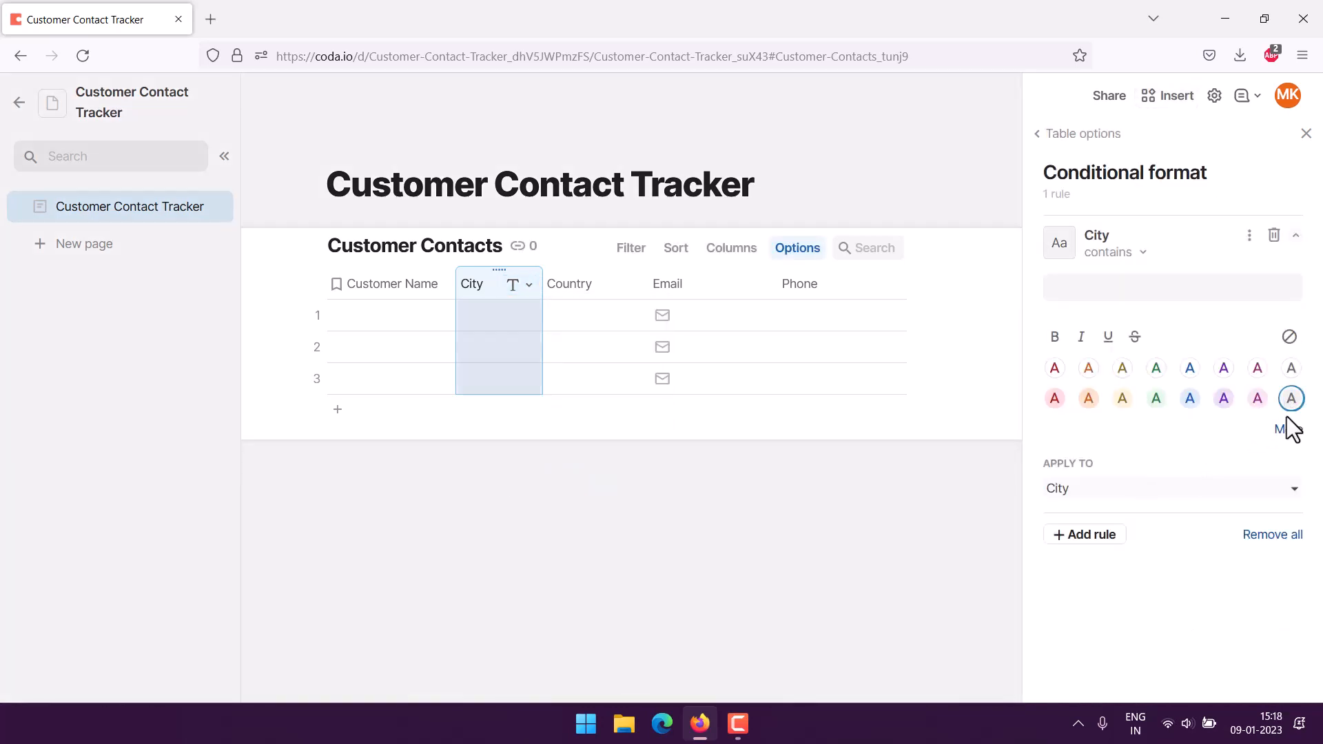
click(606, 524)
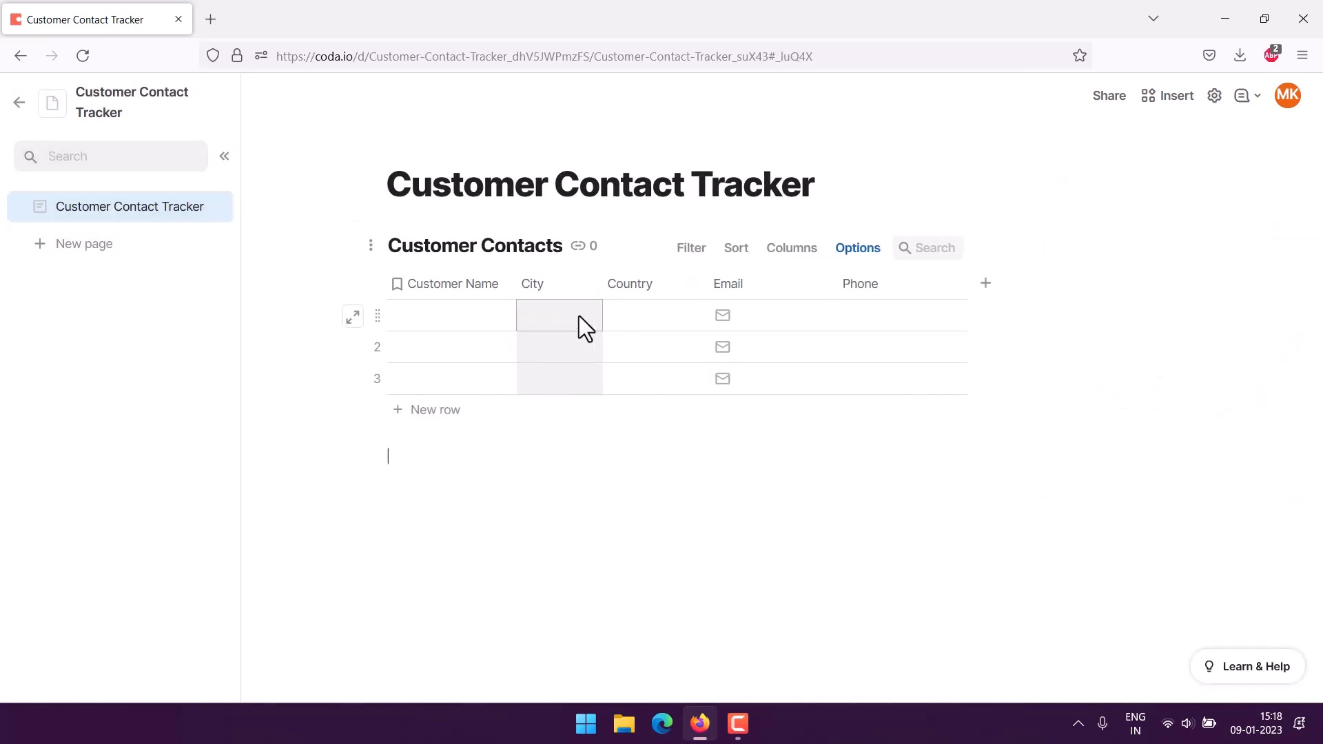
Give the Country column a pink conditional-format highlight.
click(656, 282)
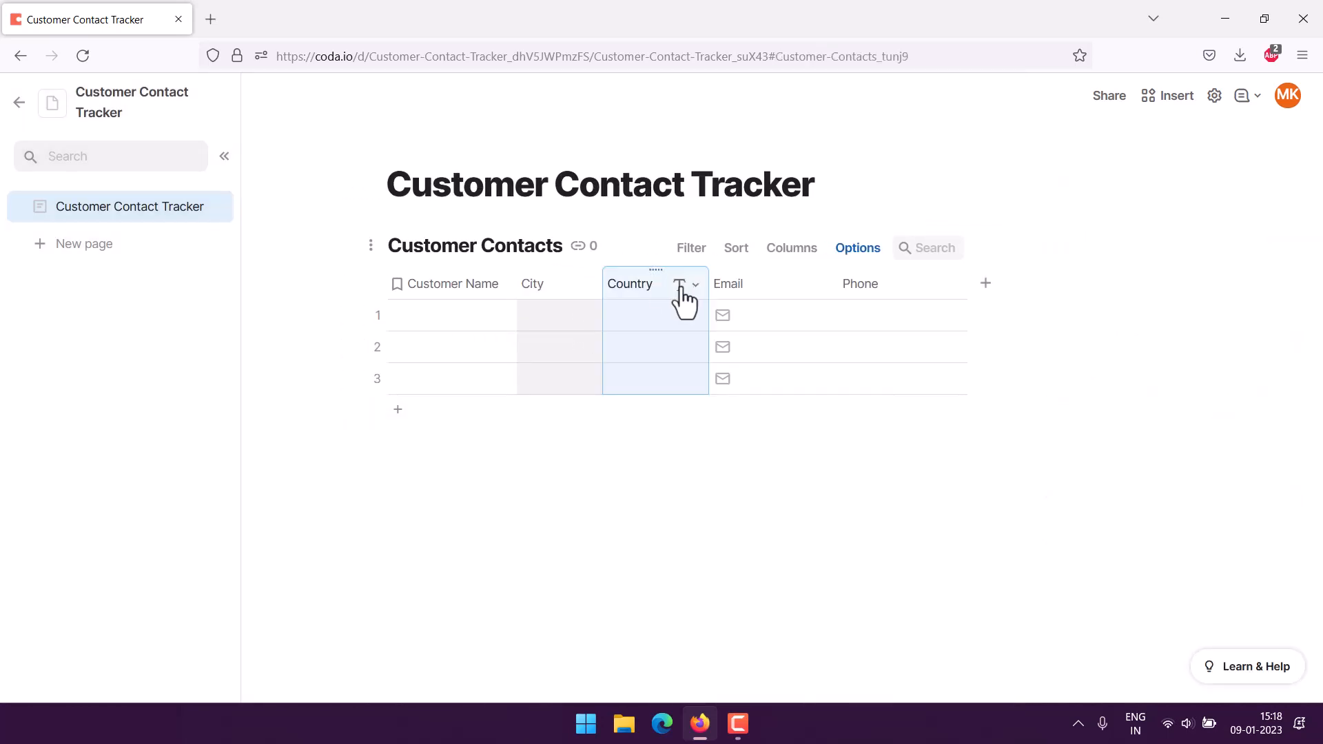
click(697, 288)
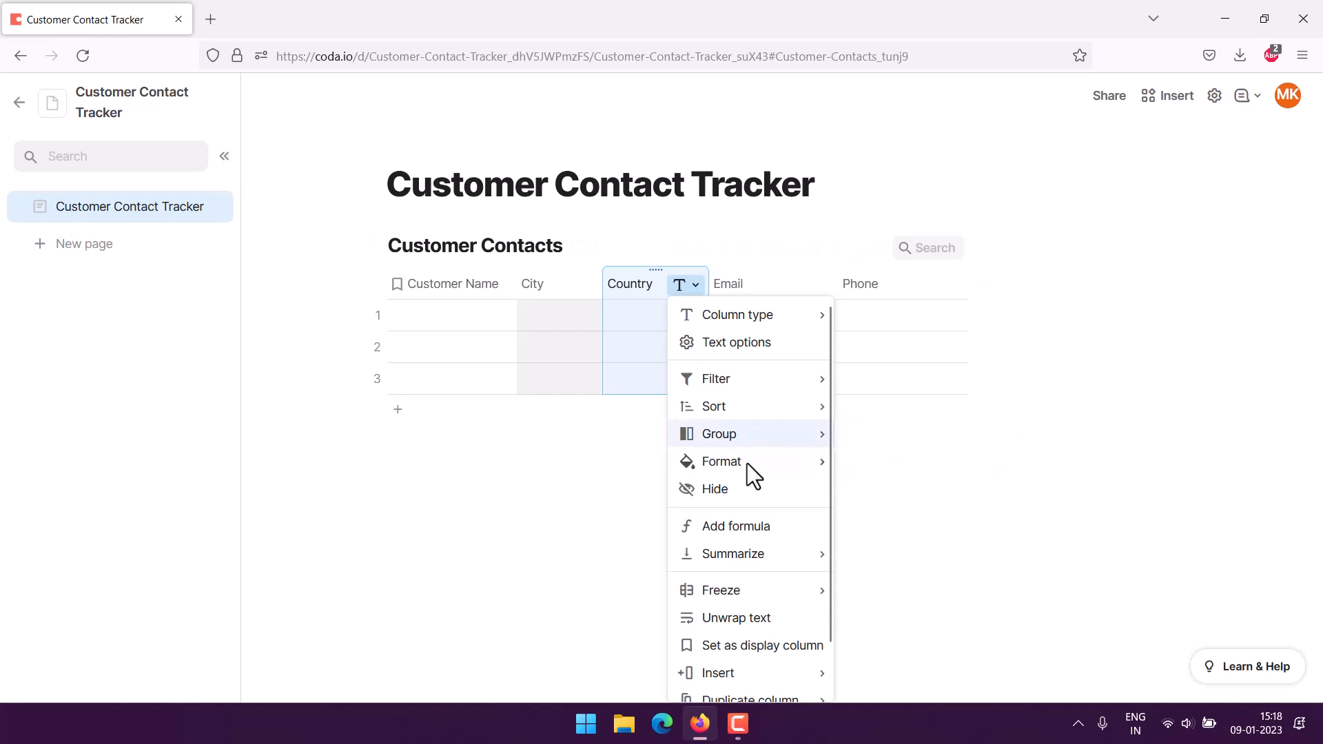
mouse_move(747, 463)
click(886, 490)
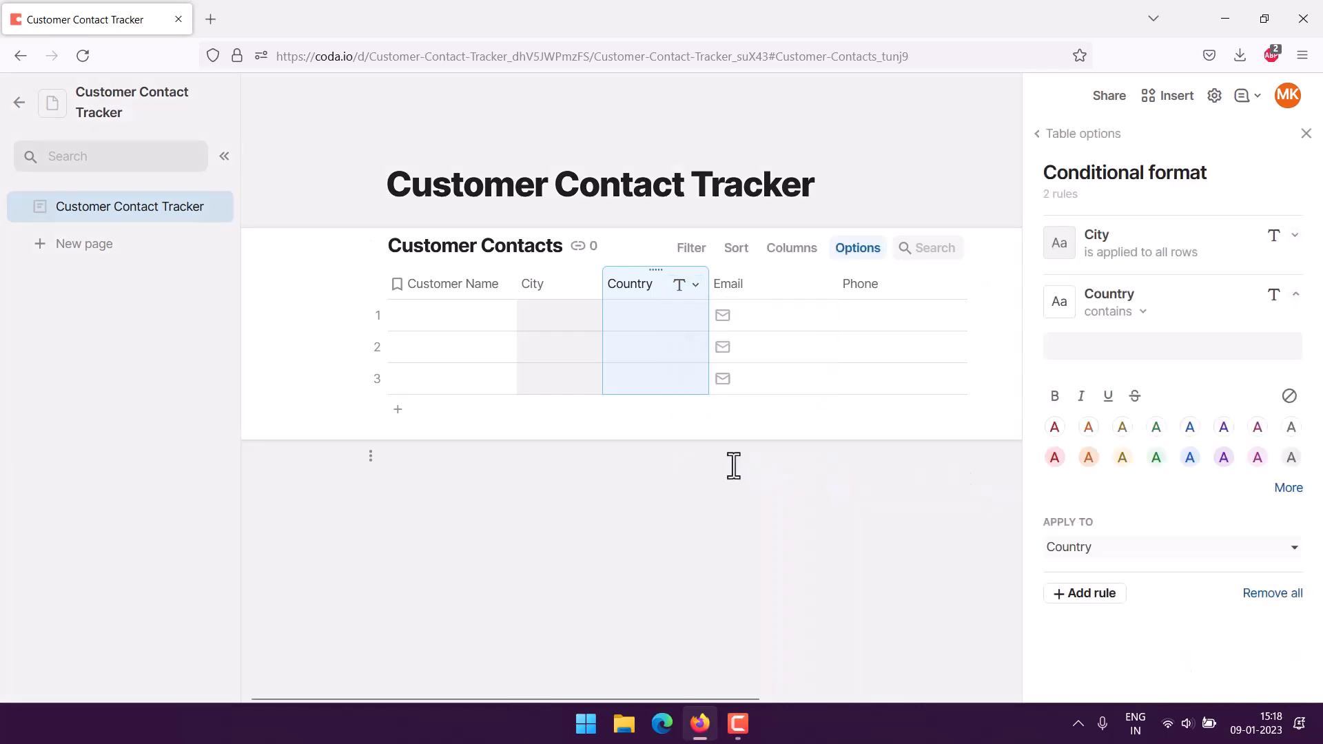
click(1258, 458)
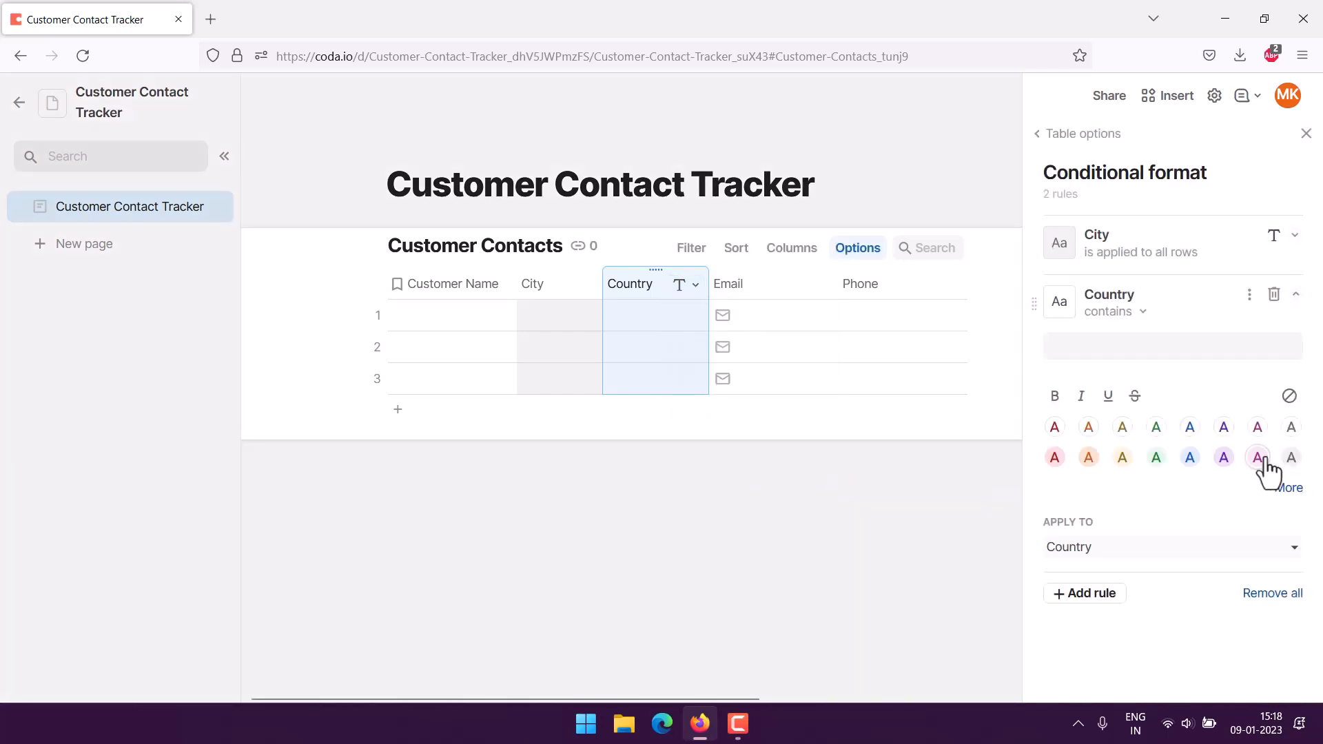
click(603, 561)
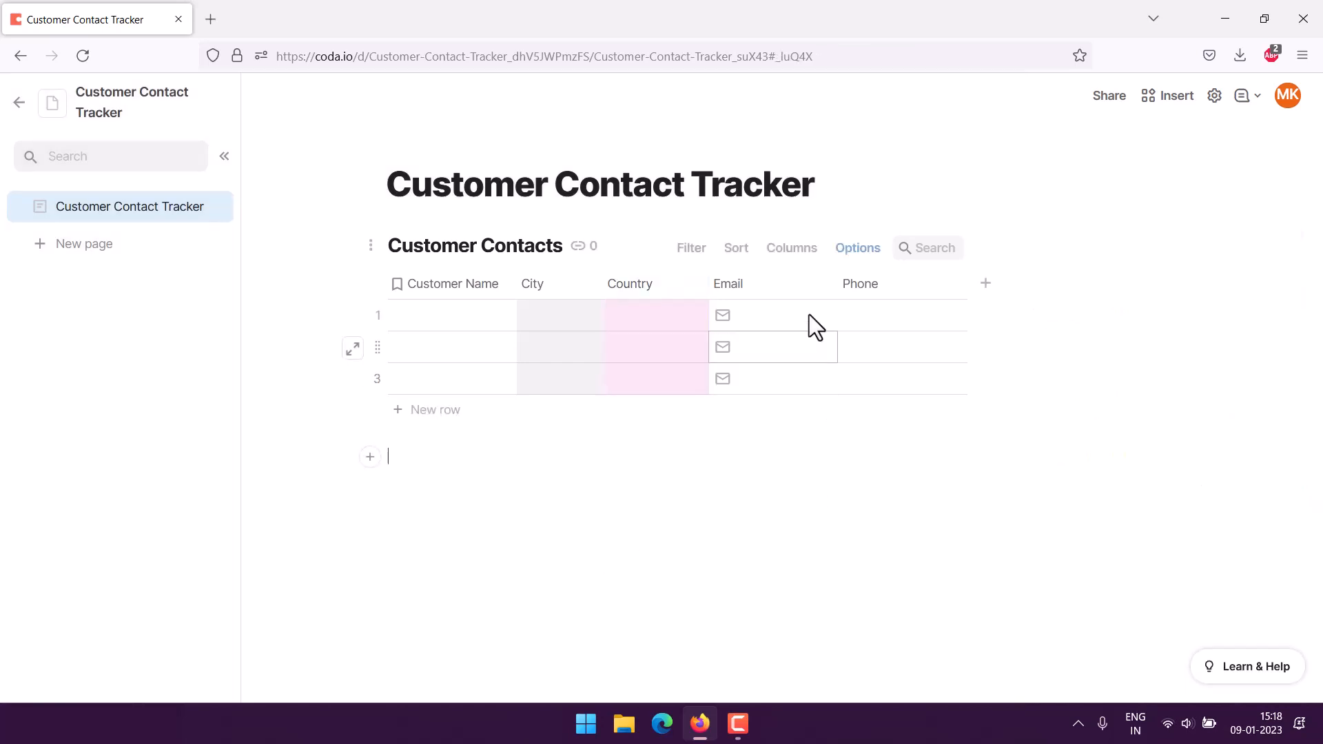
Add a conditional-format rule to the Email column and colour it orange.
click(787, 285)
click(827, 288)
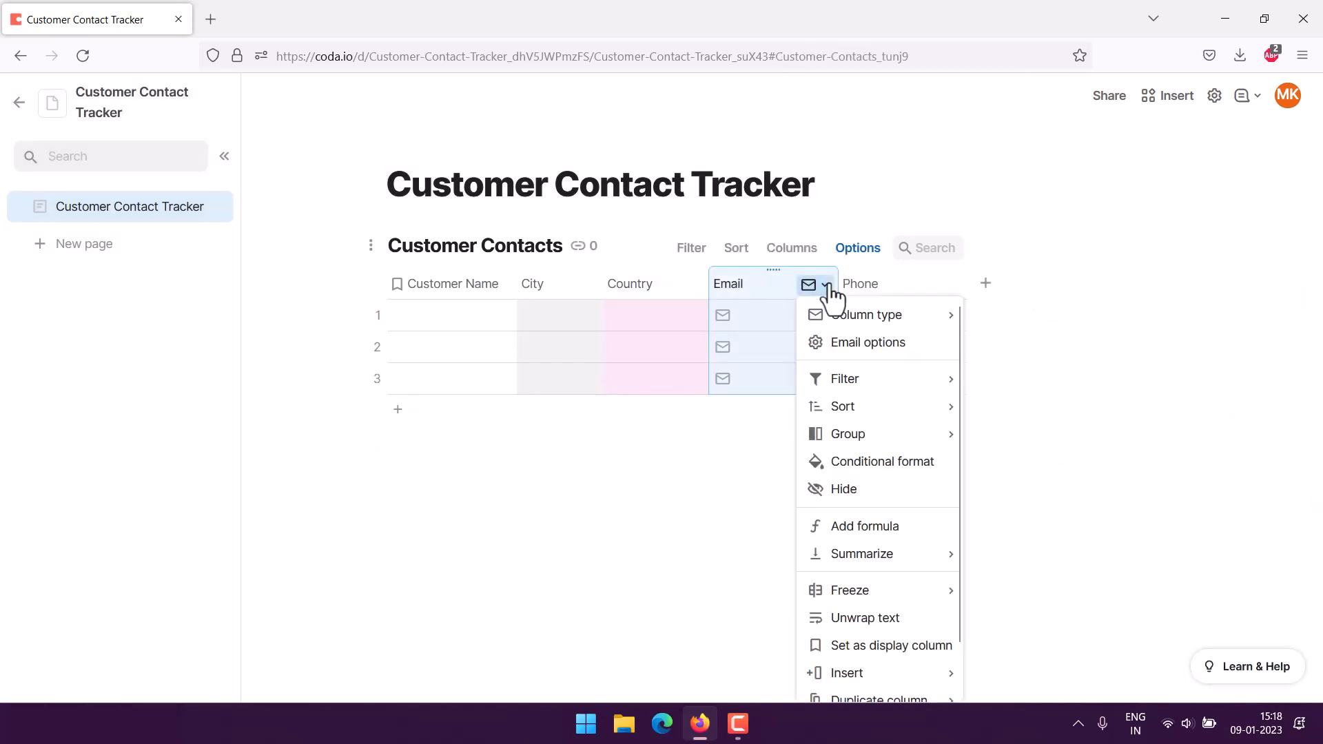
click(930, 464)
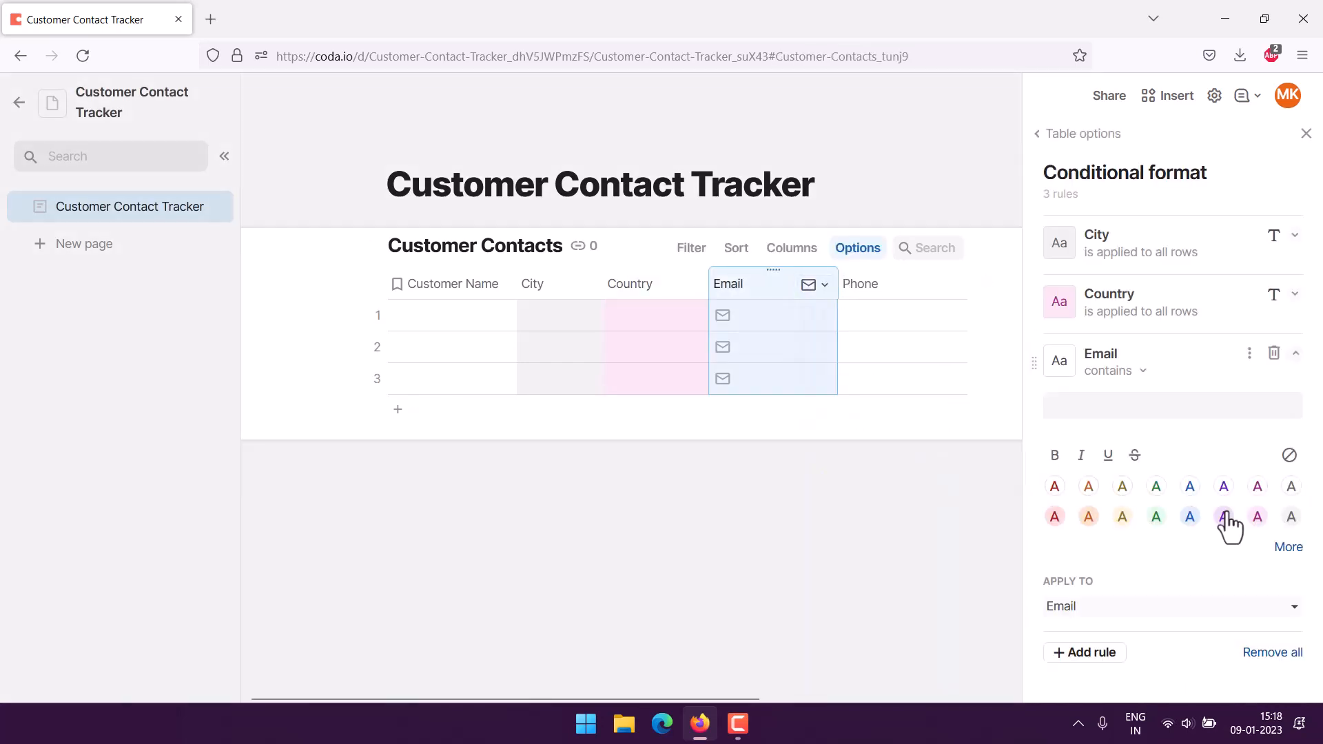
click(1190, 516)
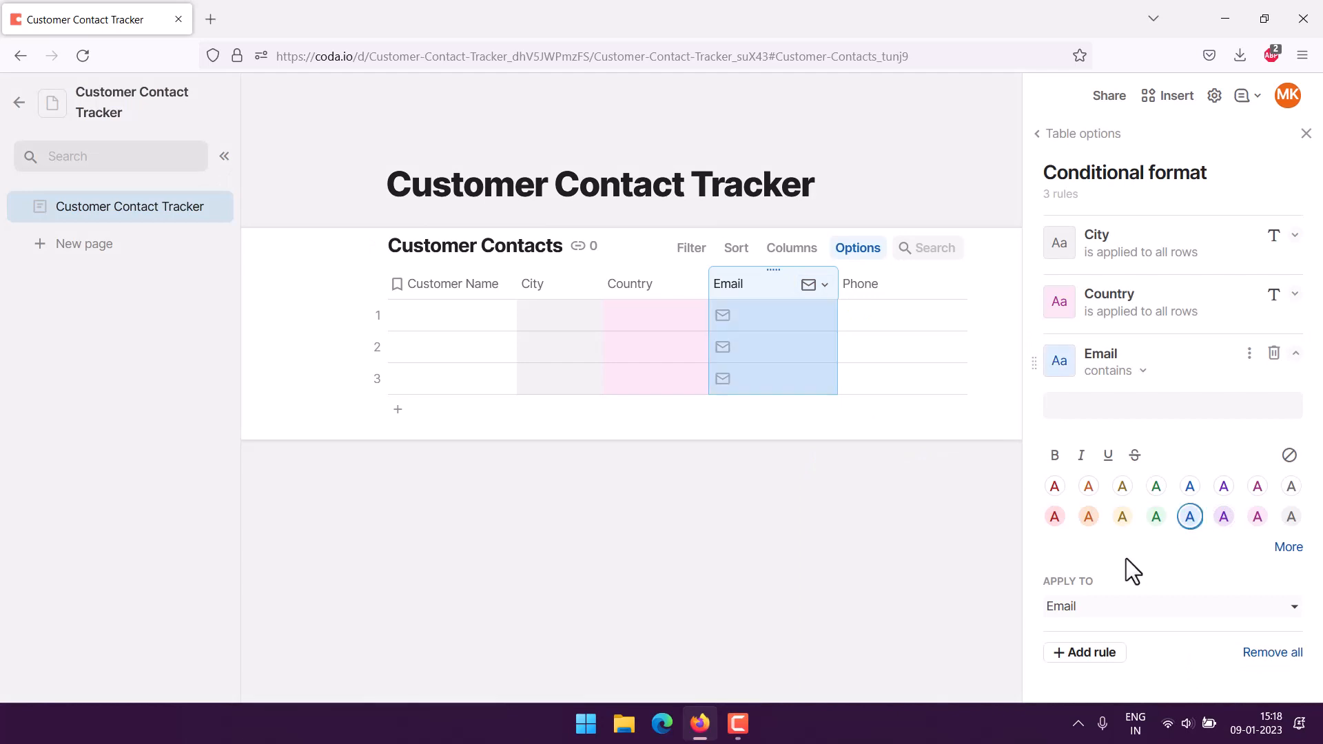
click(916, 286)
click(904, 287)
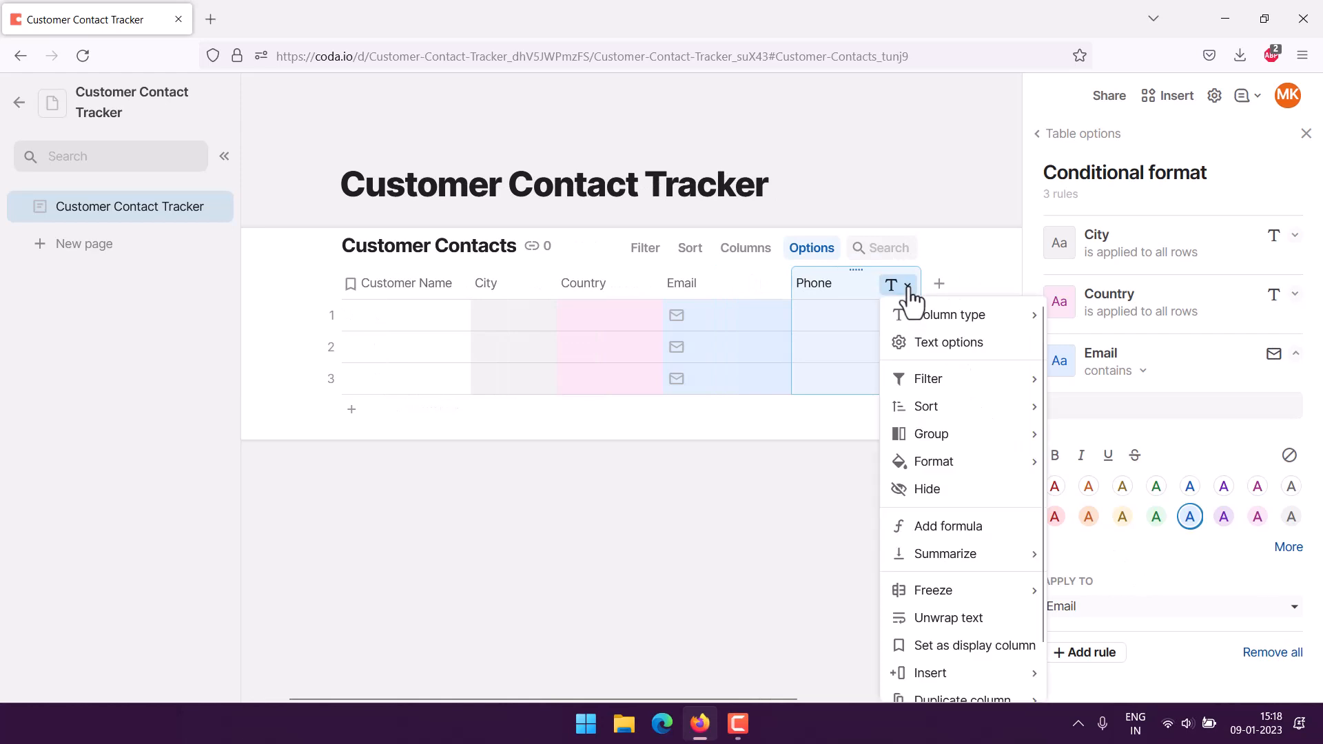
mouse_move(942, 467)
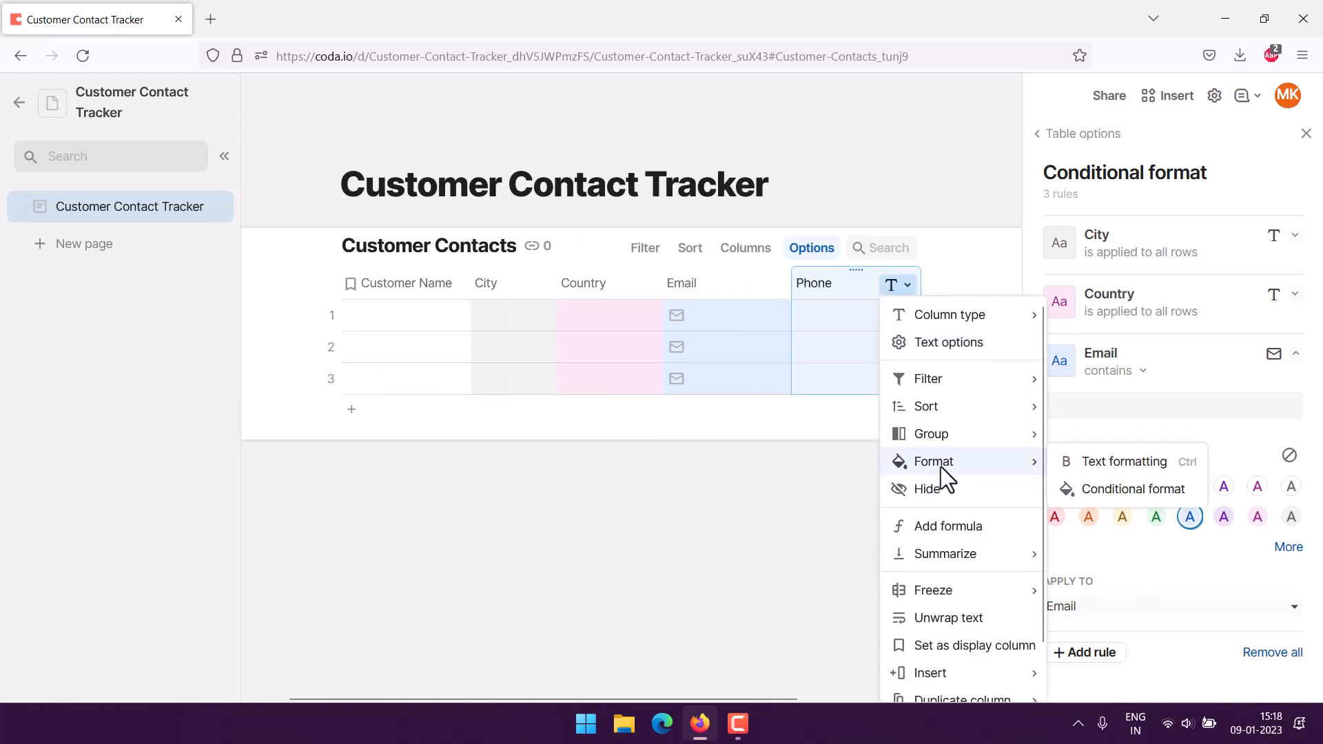
click(1110, 501)
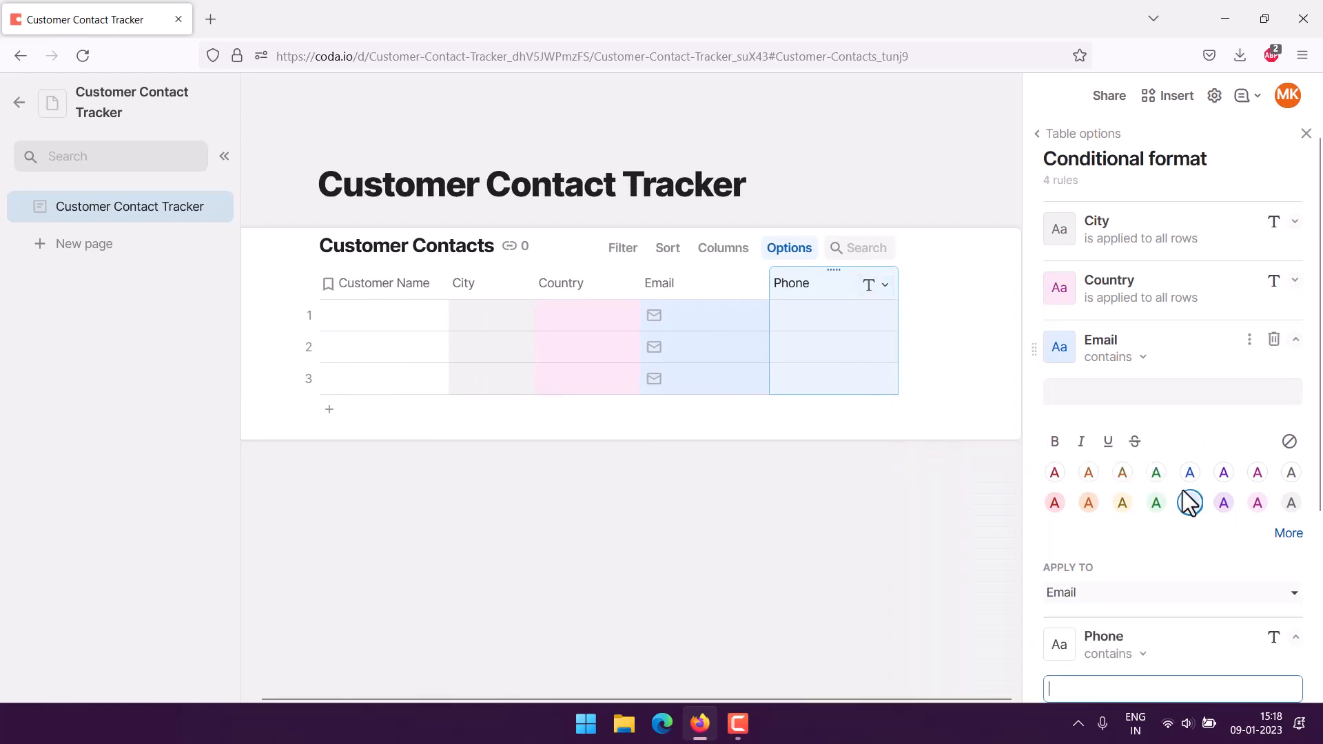
click(1089, 505)
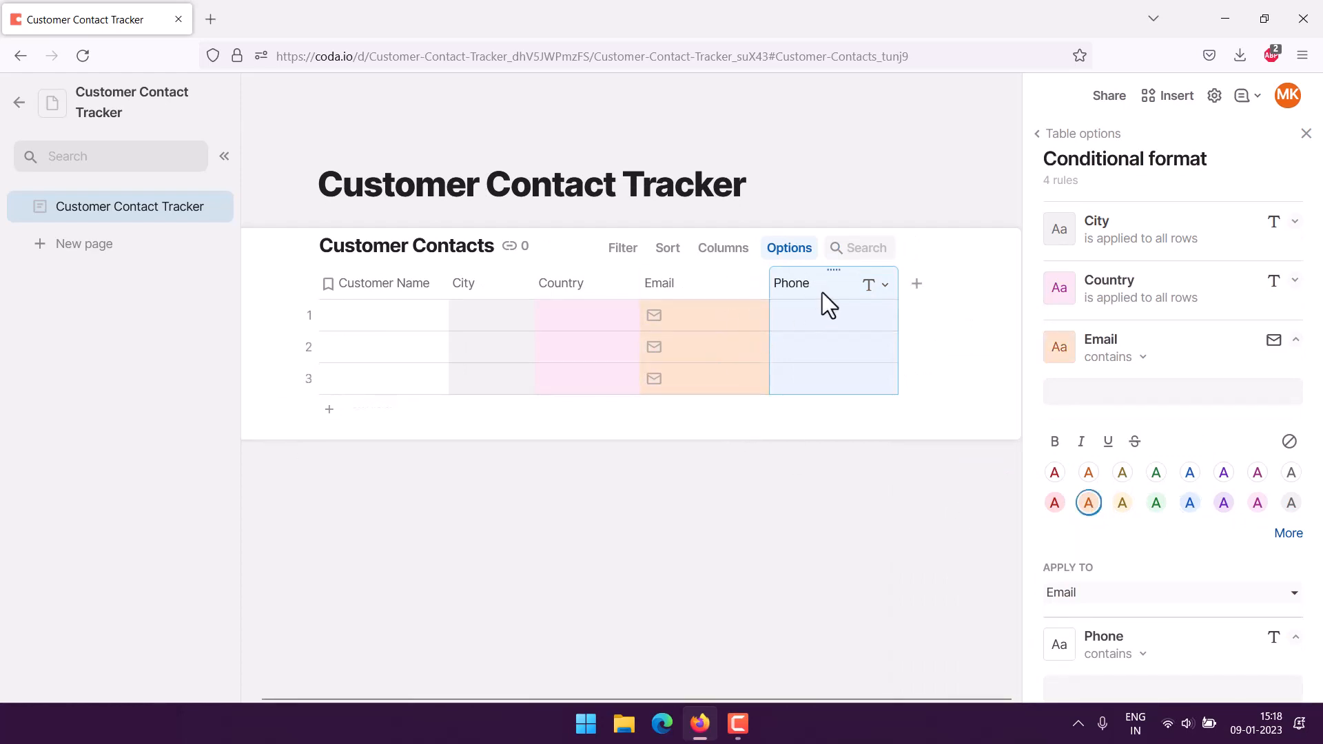
Add a conditional-format rule for the Phone column.
click(885, 285)
mouse_move(924, 462)
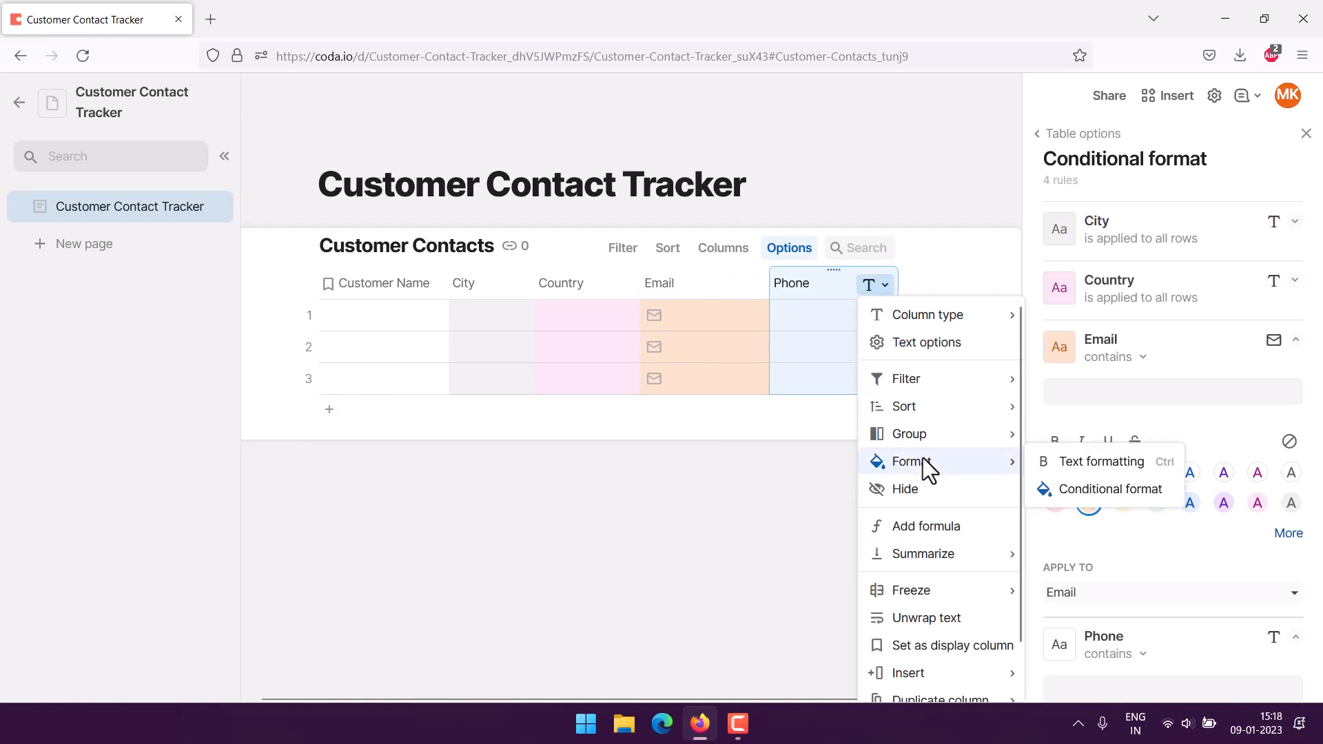
click(1097, 491)
scroll(1207, 318, down, 3)
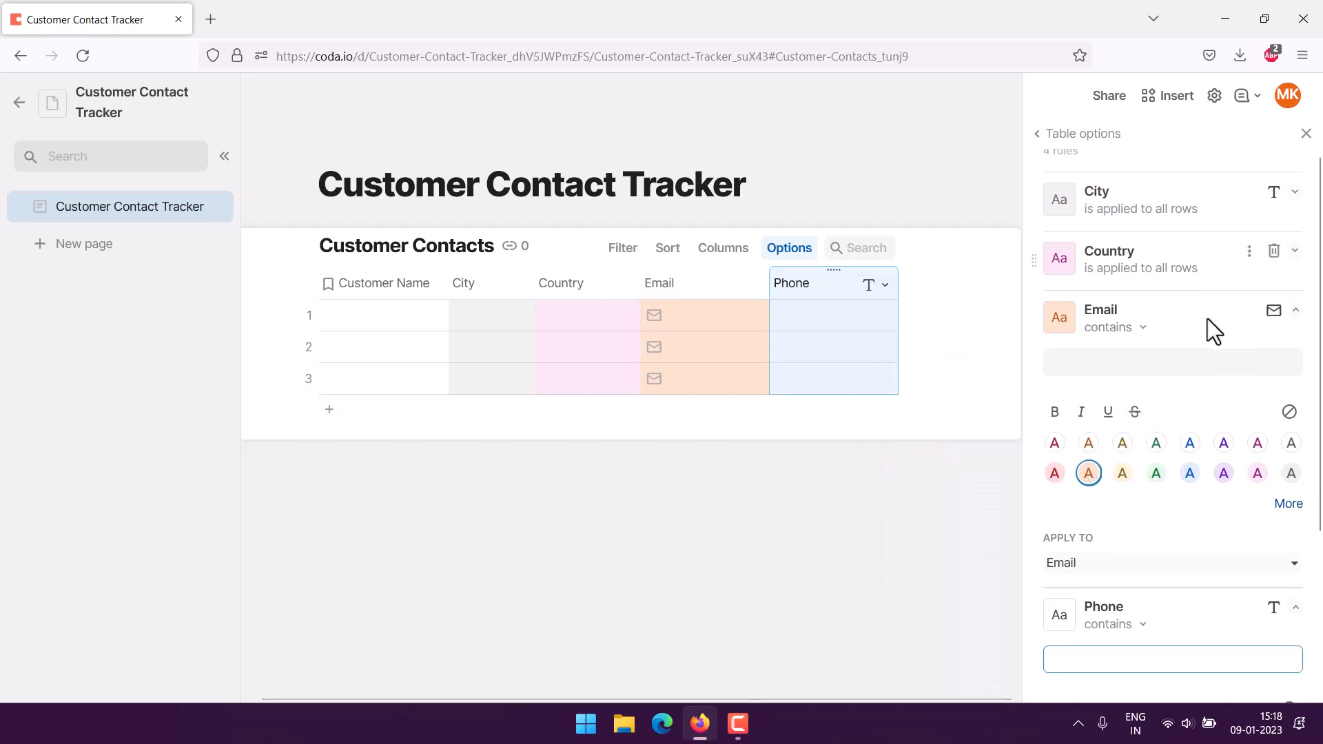
scroll(1186, 248, up, 3)
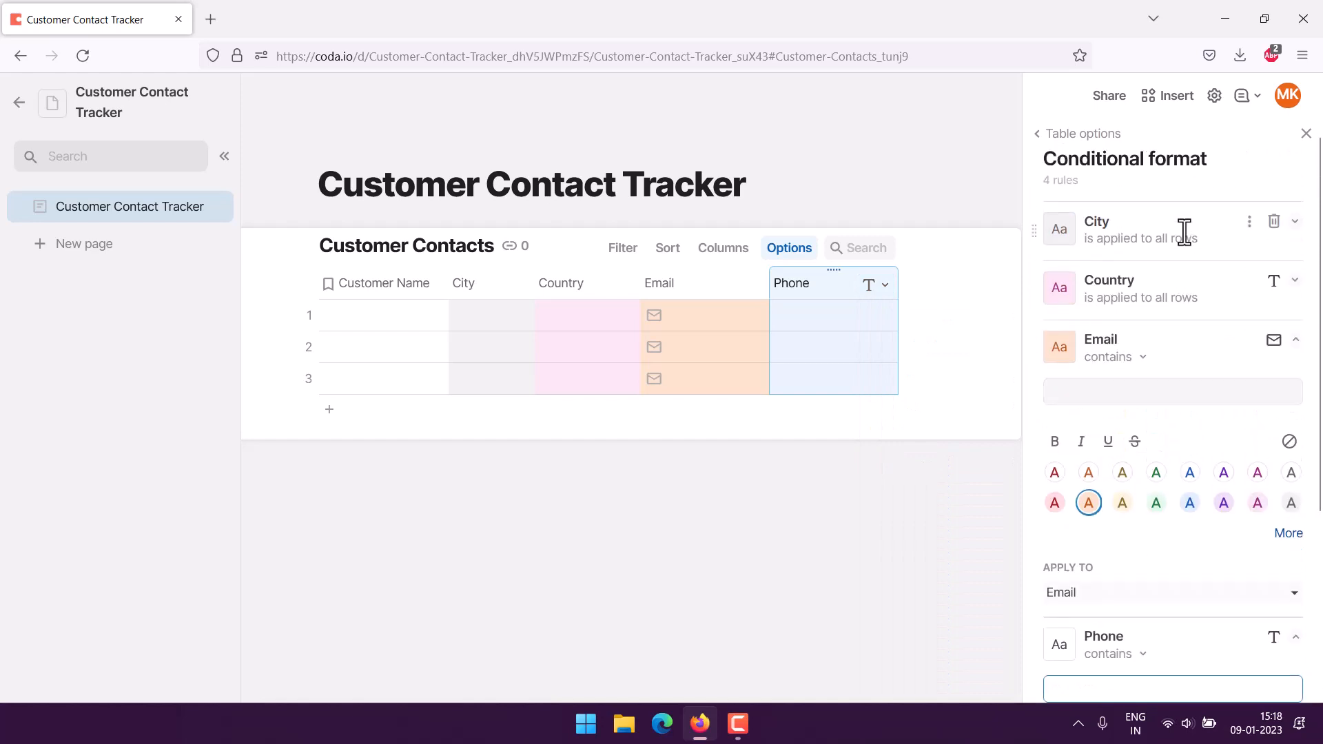
click(824, 304)
click(819, 284)
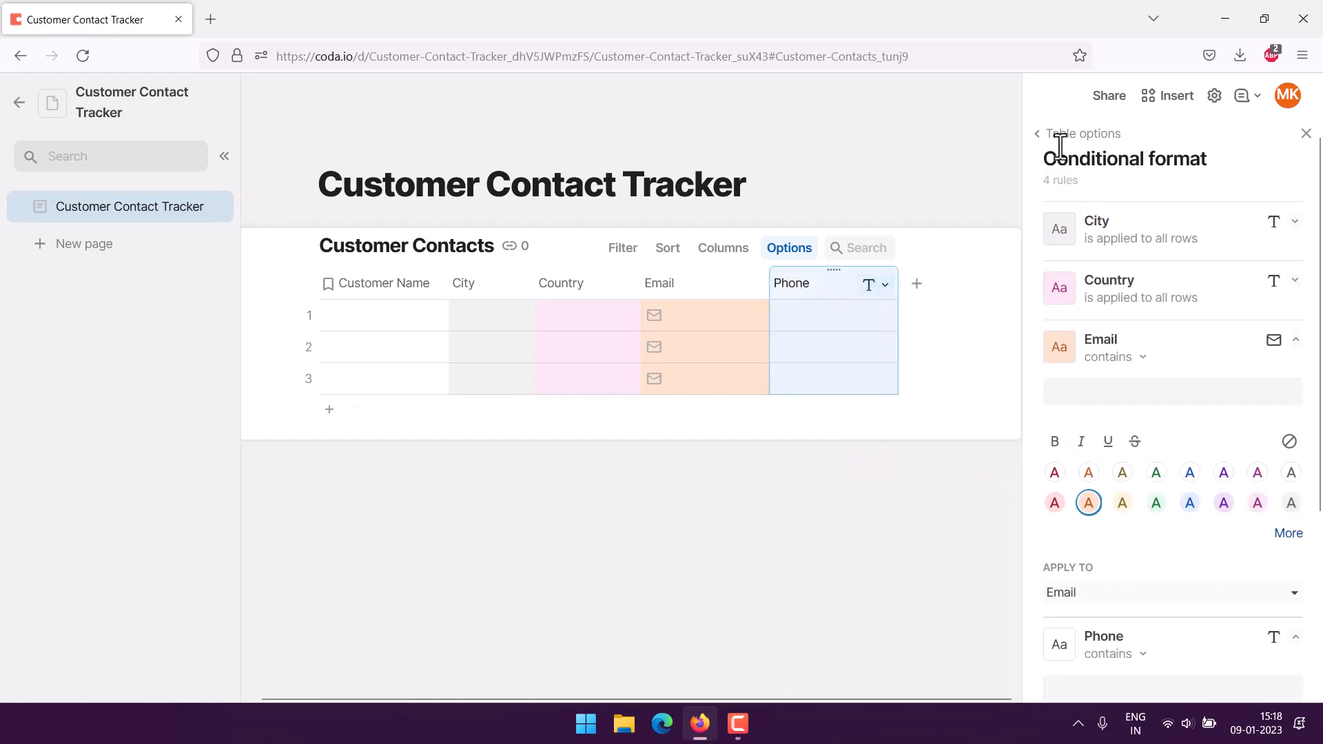
Colour the Phone column's conditional-format rule light blue.
click(1306, 134)
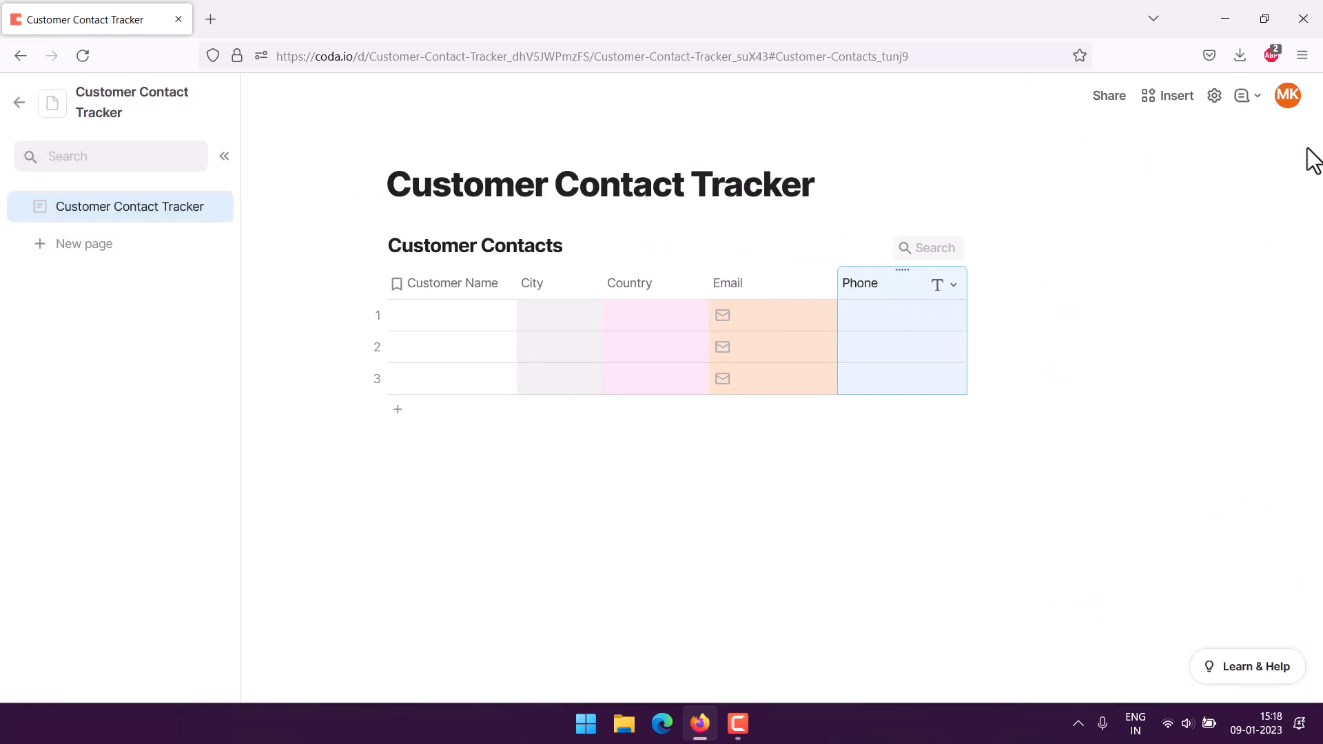
click(949, 290)
mouse_move(992, 462)
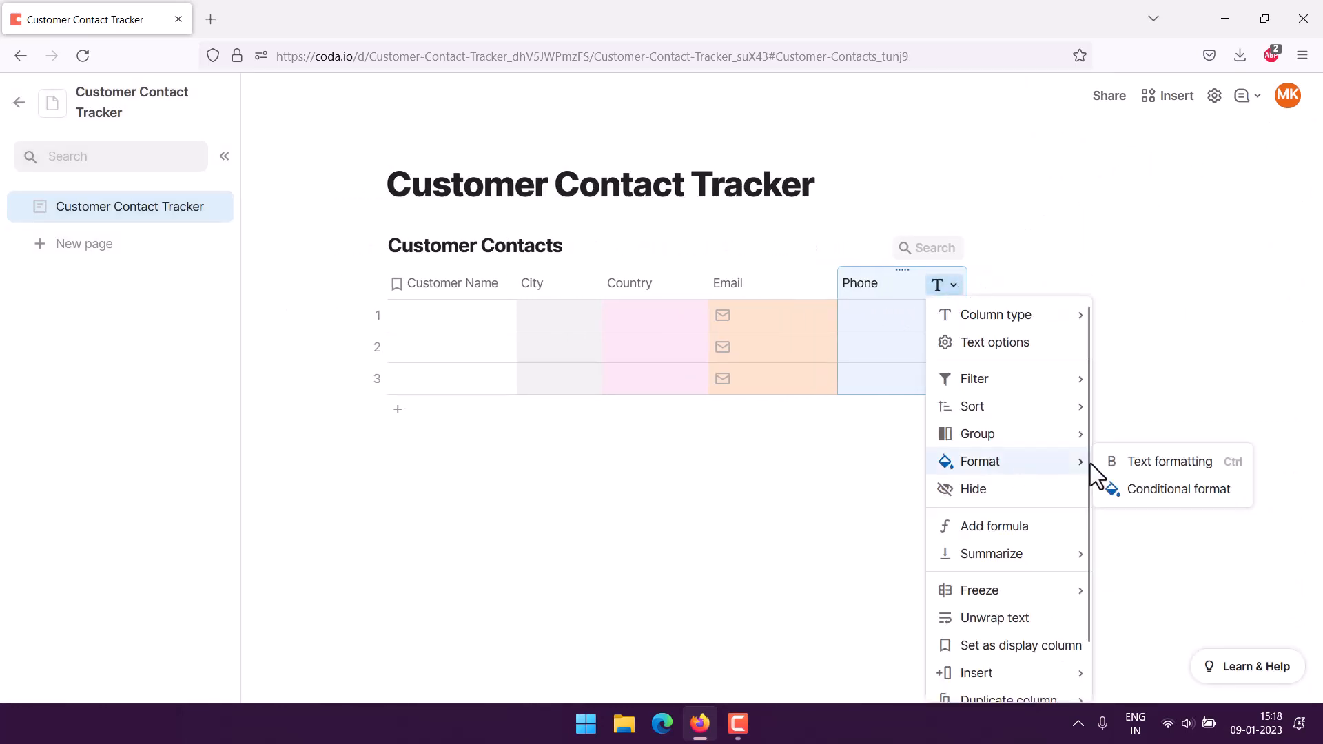
click(1128, 490)
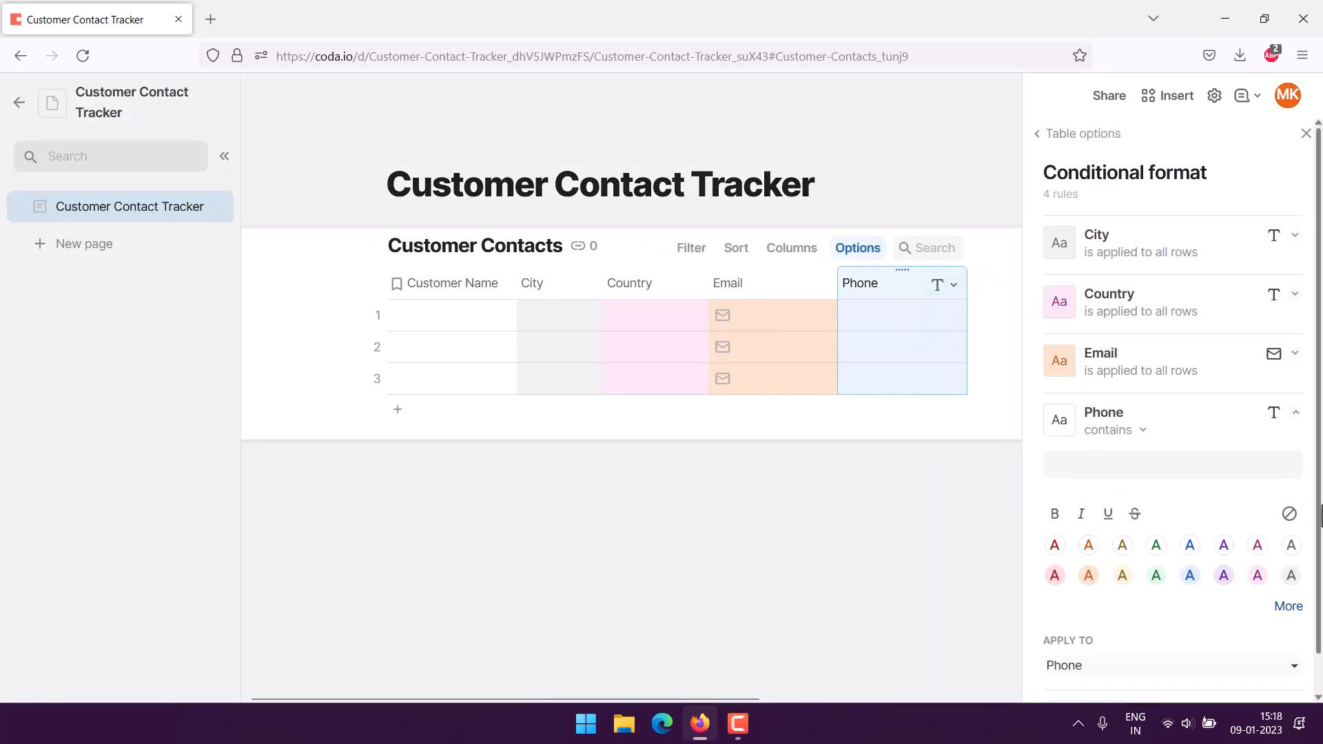
click(1176, 417)
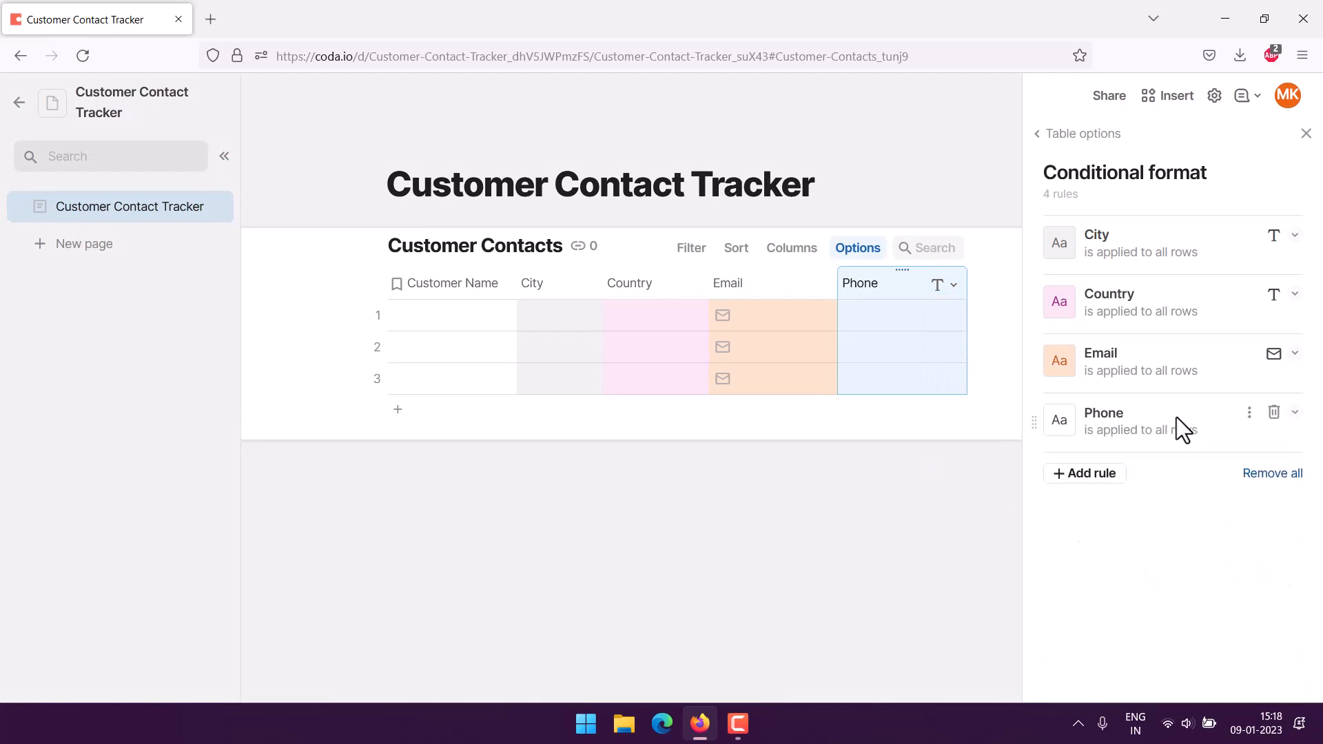
click(1176, 416)
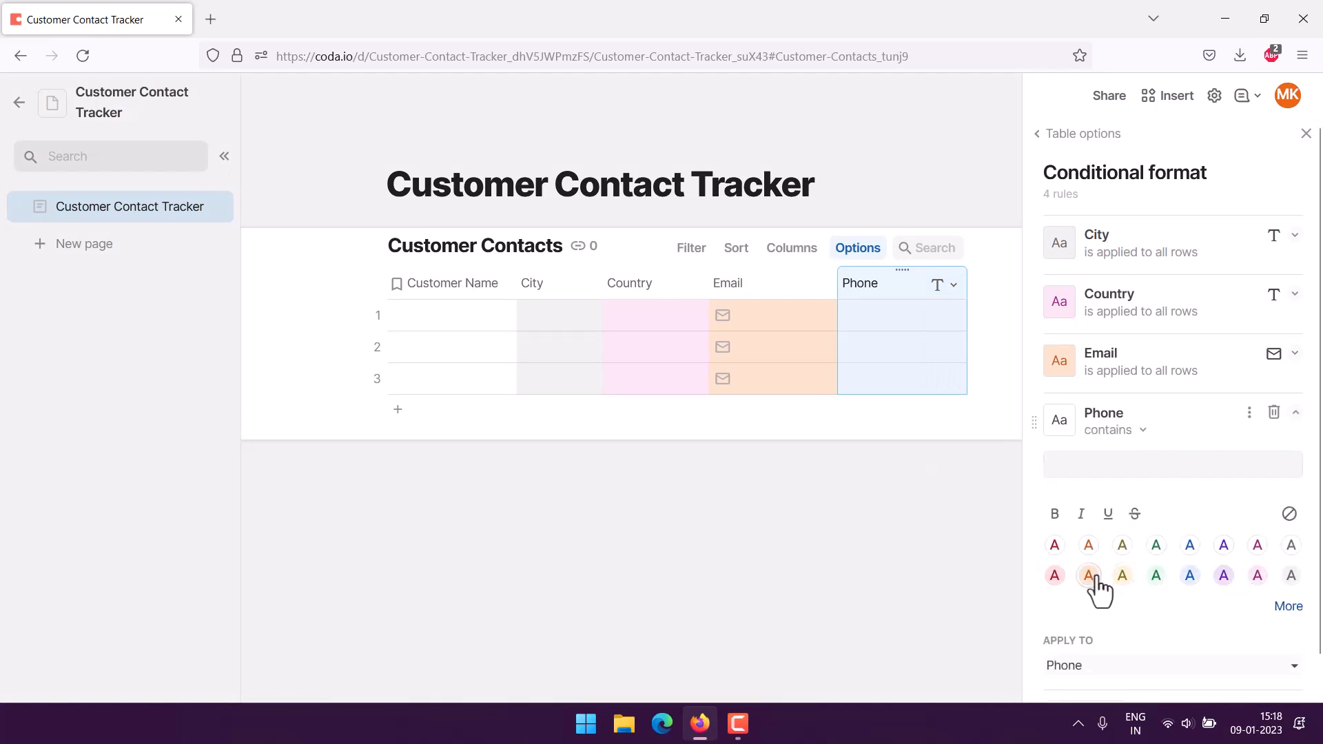
click(1188, 578)
click(746, 525)
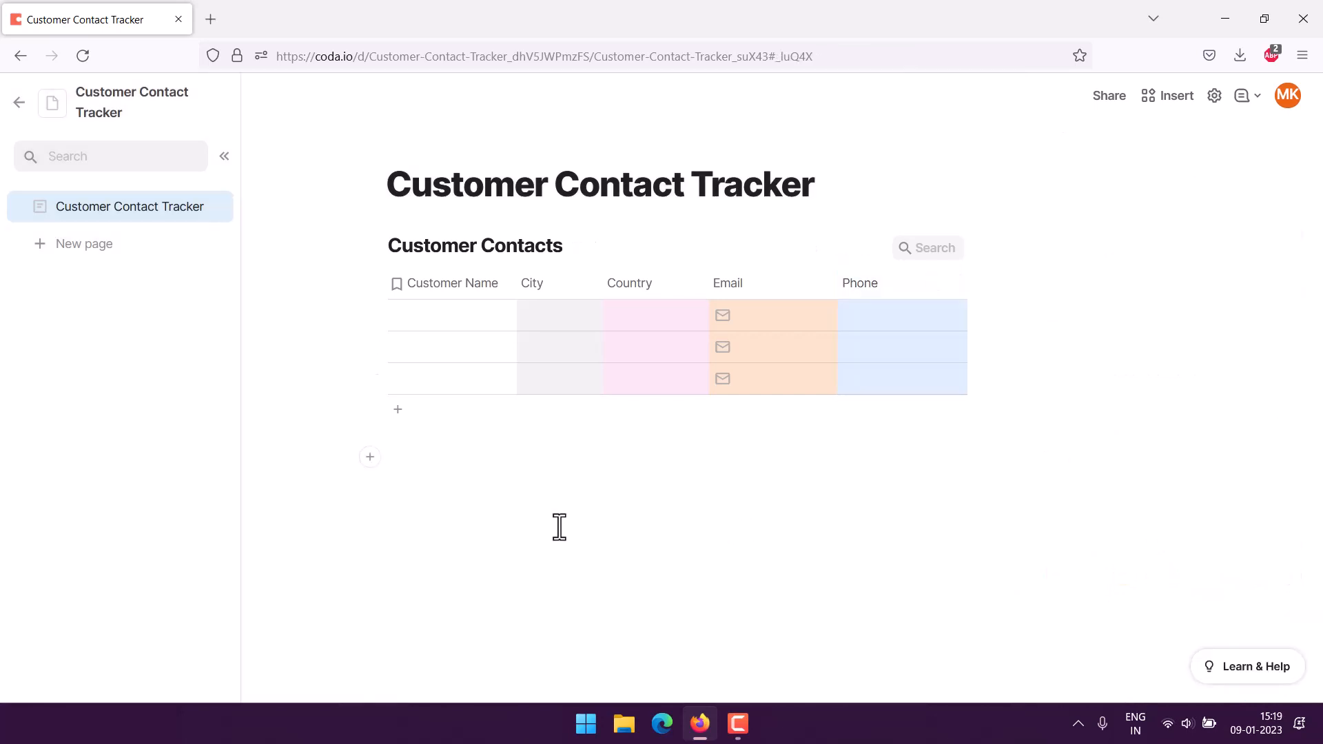
Fill row 1 with the customer's name, Delhi, India, their e-mail address and phone number.
double_click(415, 313)
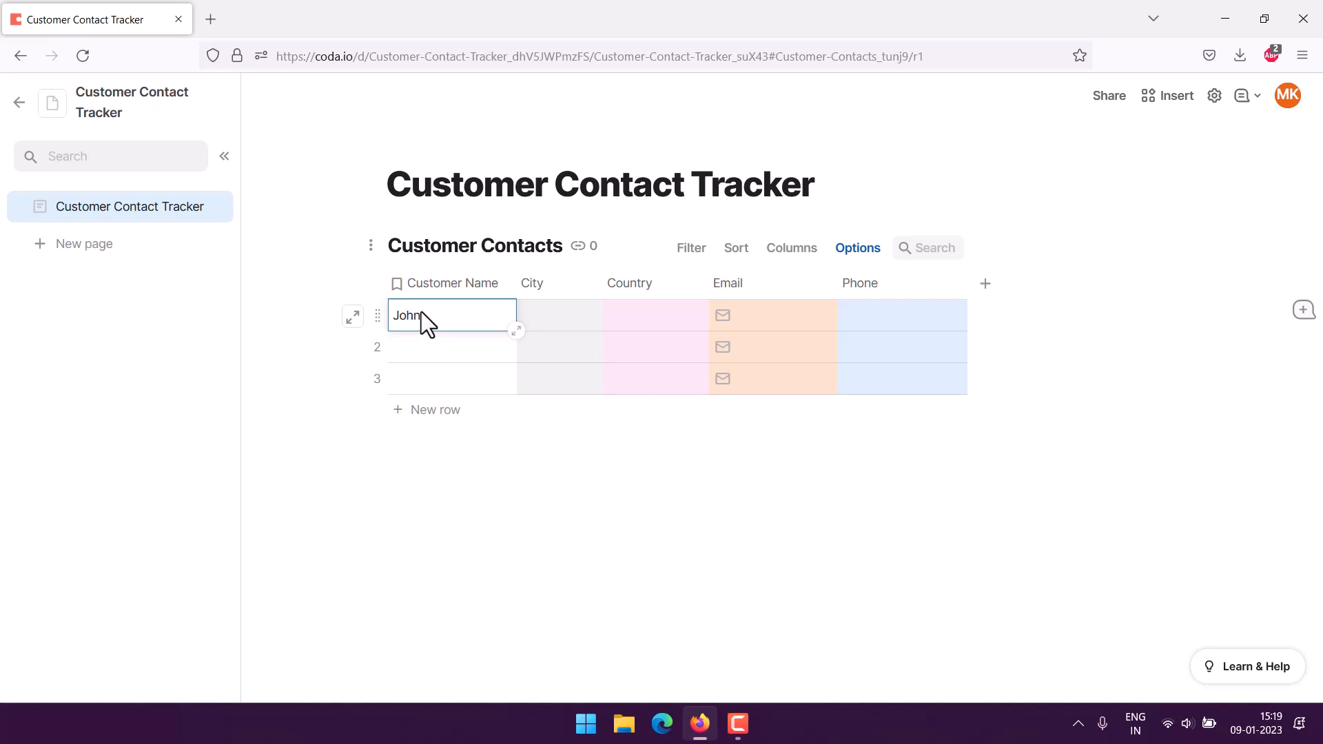
text(John Doe)
key(Tab)
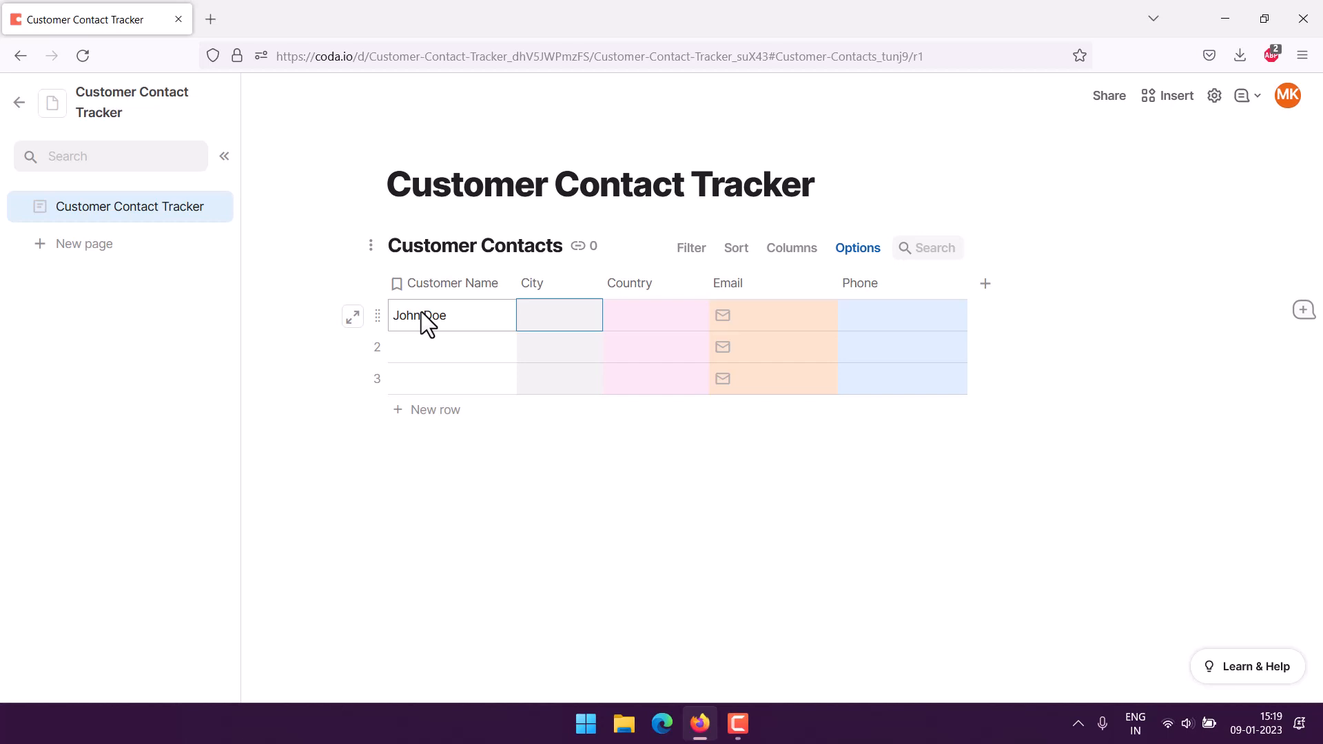
text(Delhi)
key(Tab)
text(India)
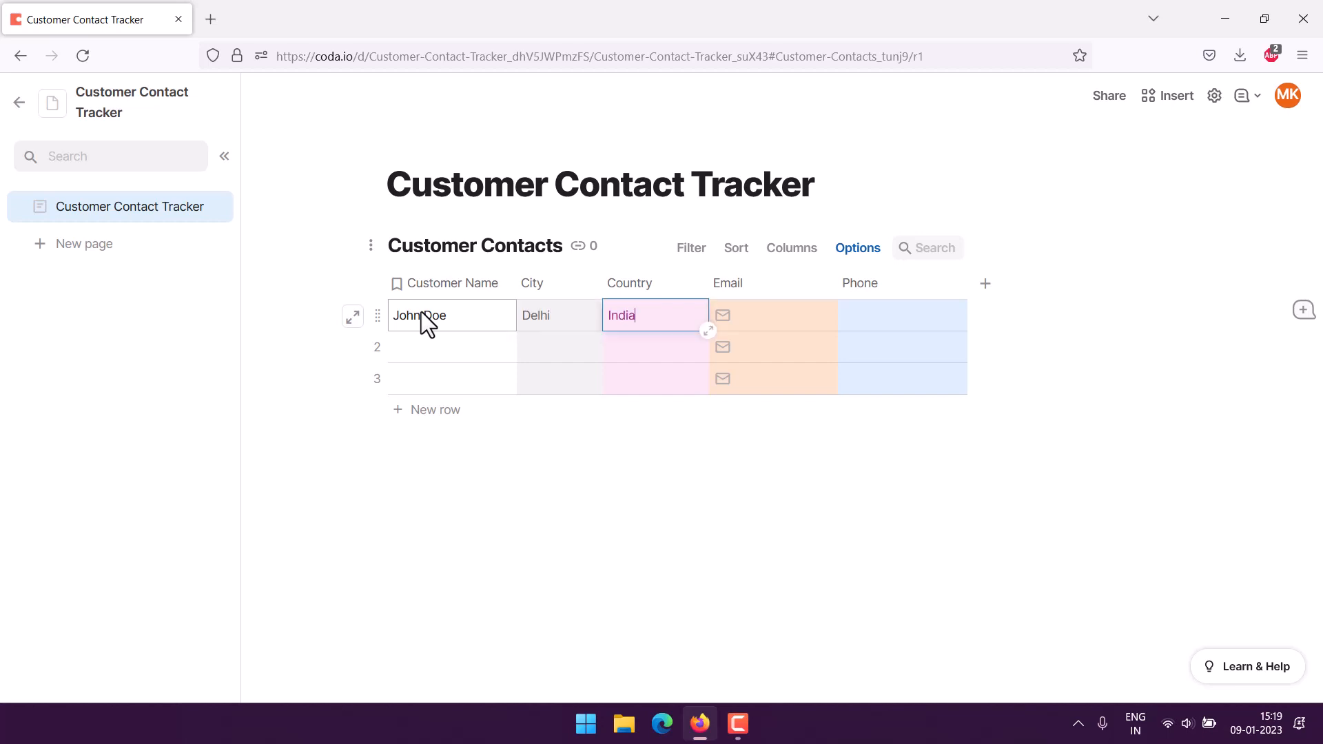
key(Tab)
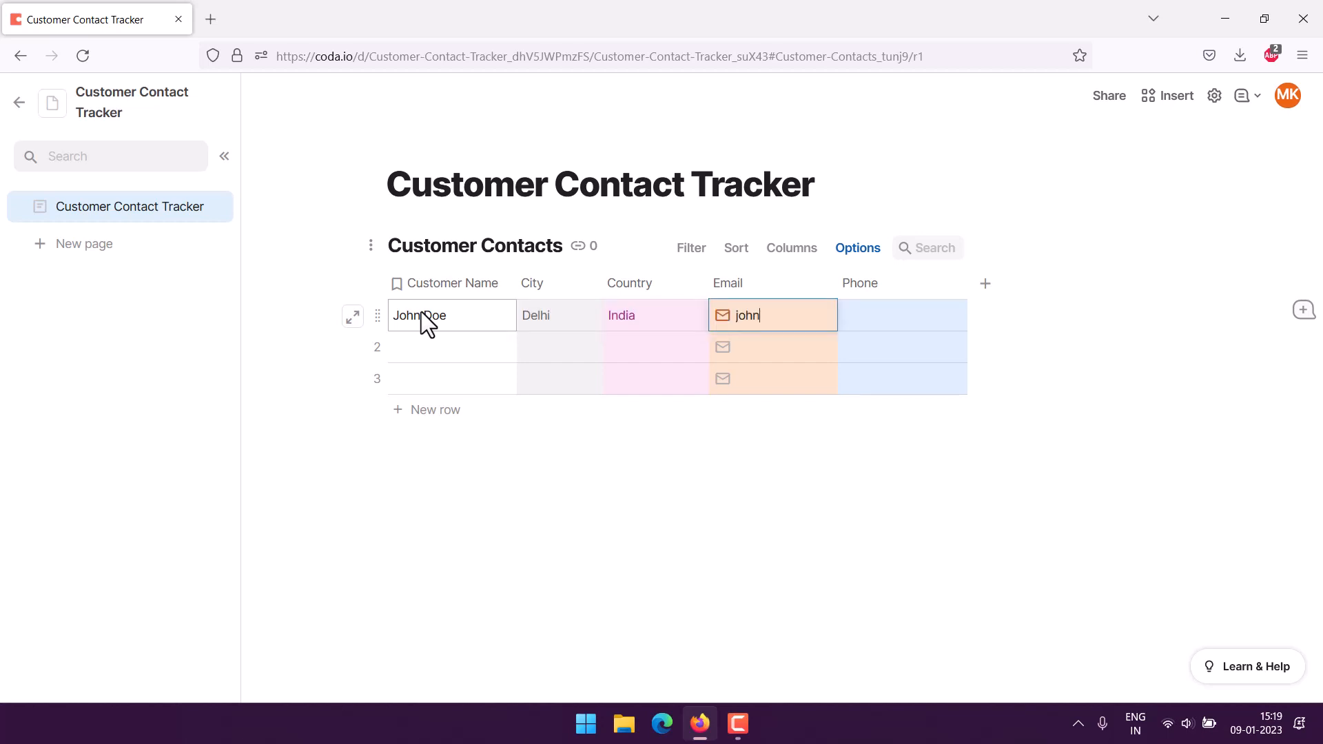
key(Tab)
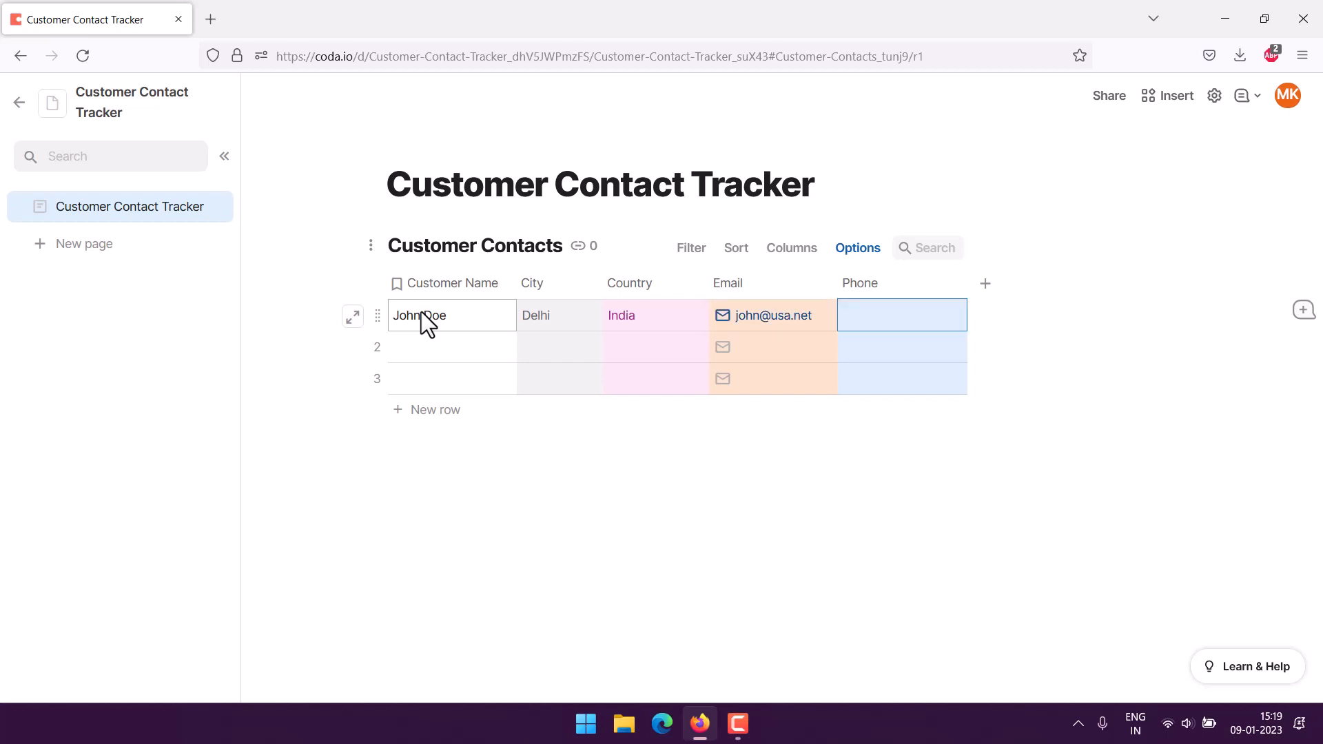
text(223-23456)
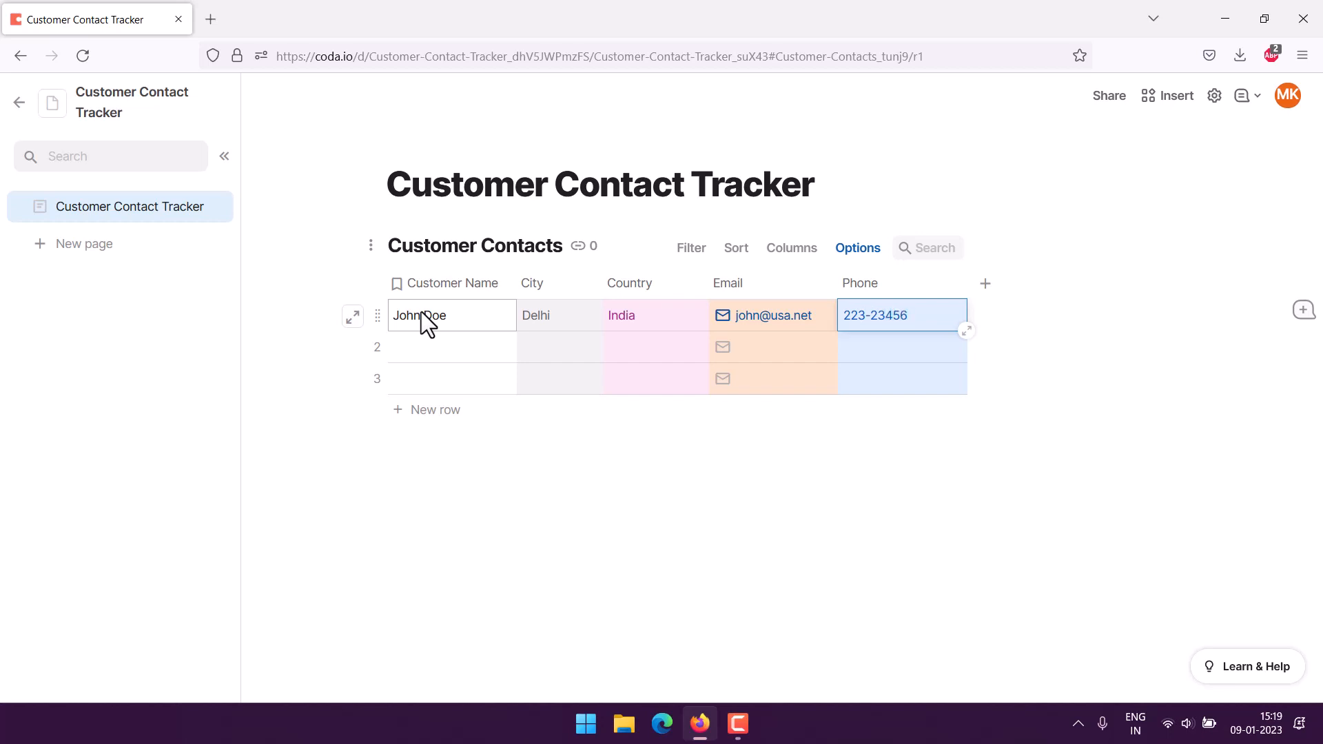
click(295, 375)
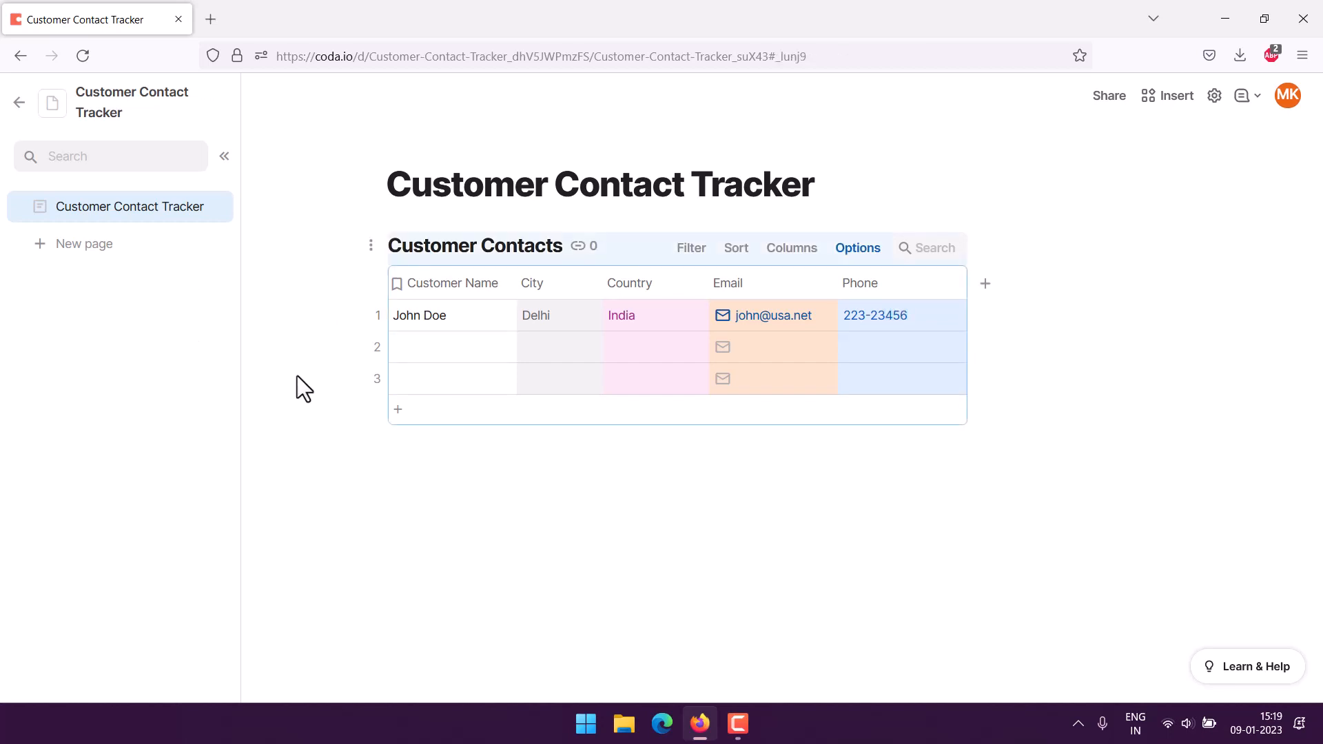